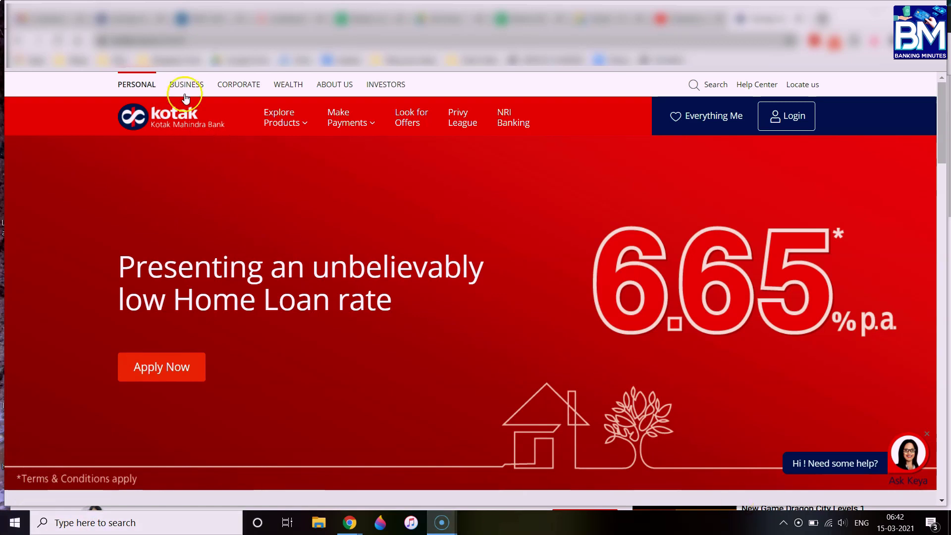
Start the 811 Video KYC savings account application and enter the applicant's full name and mobile number
scroll(385, 279, down, 8)
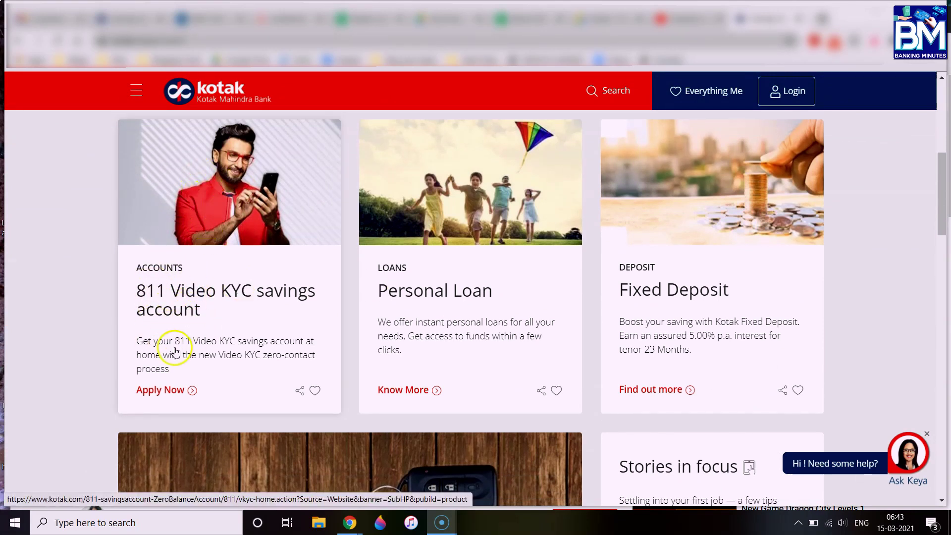
click(175, 390)
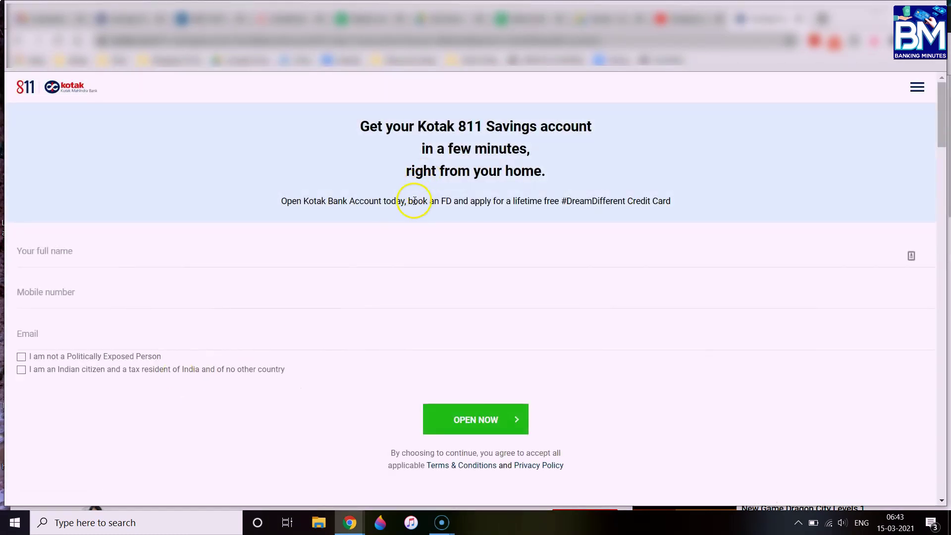
click(44, 252)
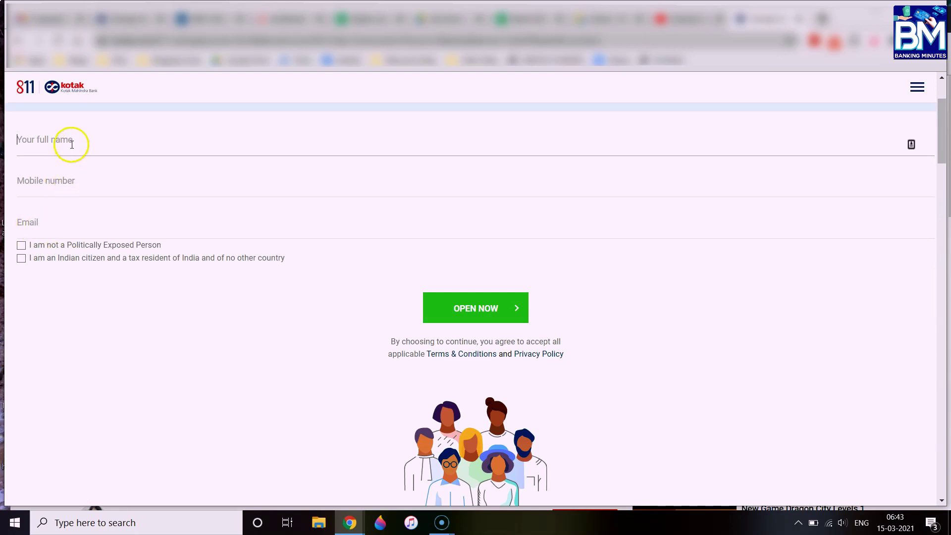
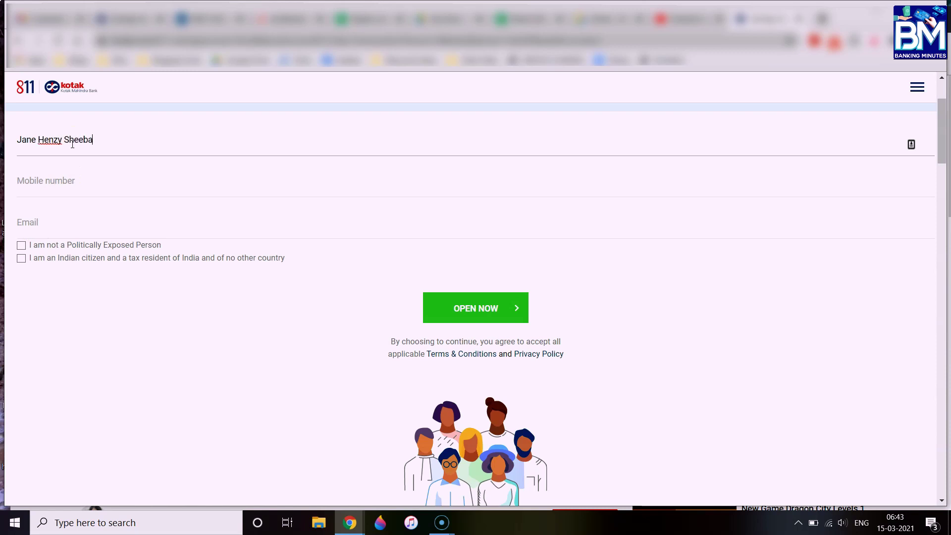
key(Tab)
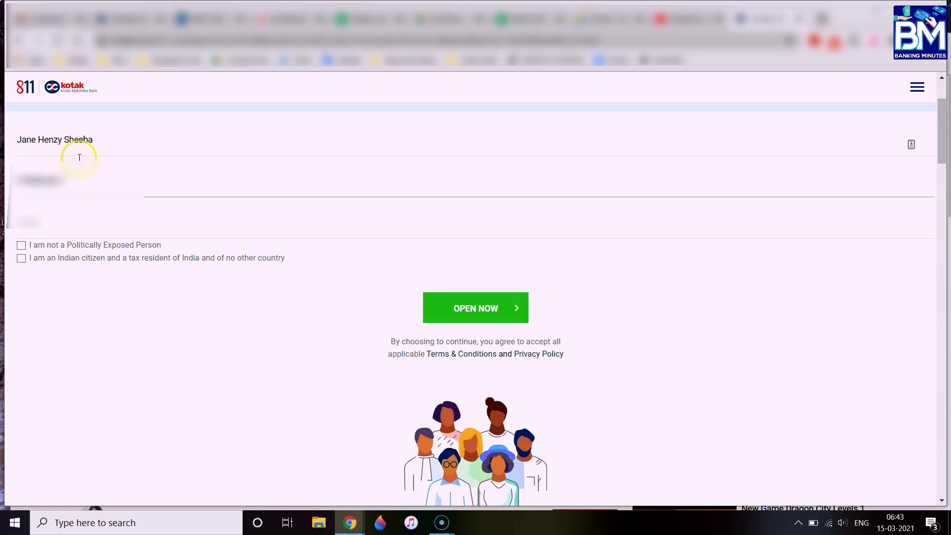
Enter the e-mail address, tick the PEP and Indian citizenship/tax declarations, and submit with OPEN NOW
click(37, 225)
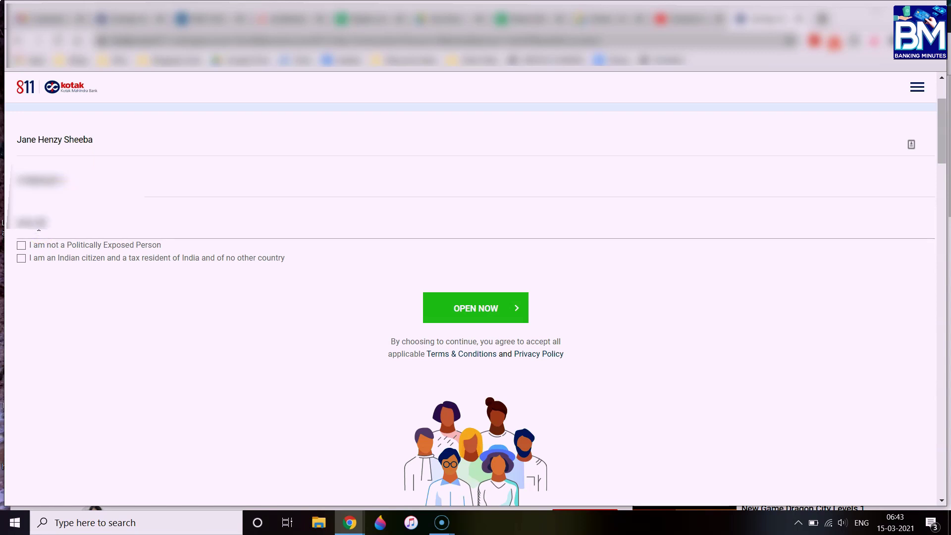
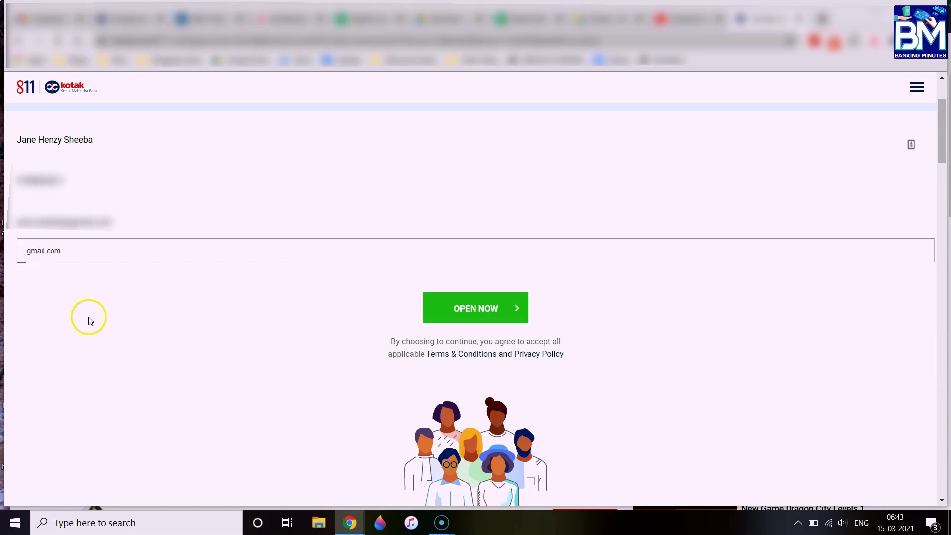
click(86, 321)
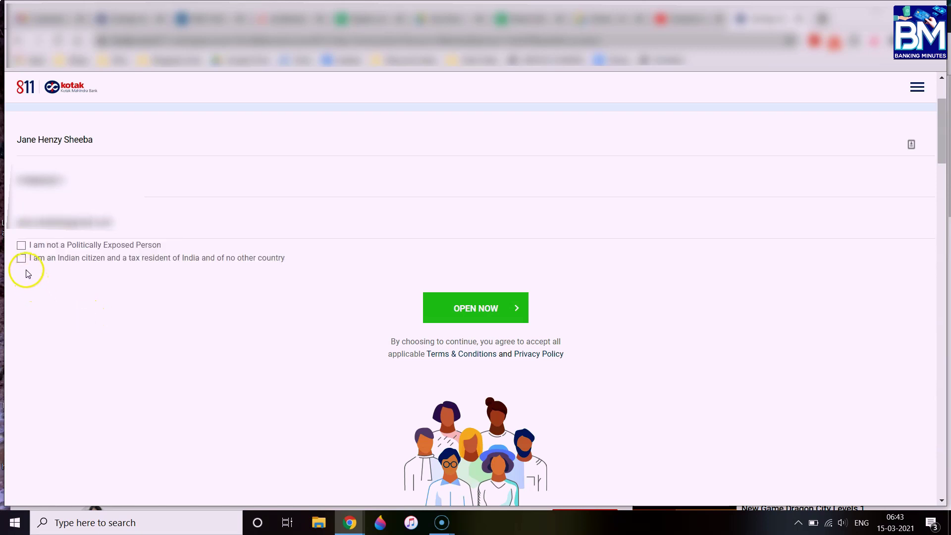
click(21, 246)
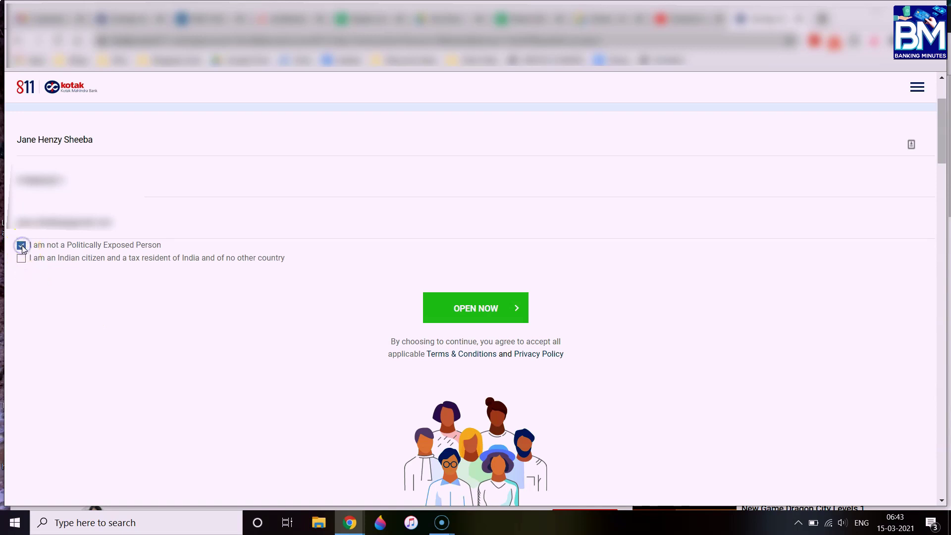
click(22, 259)
click(475, 307)
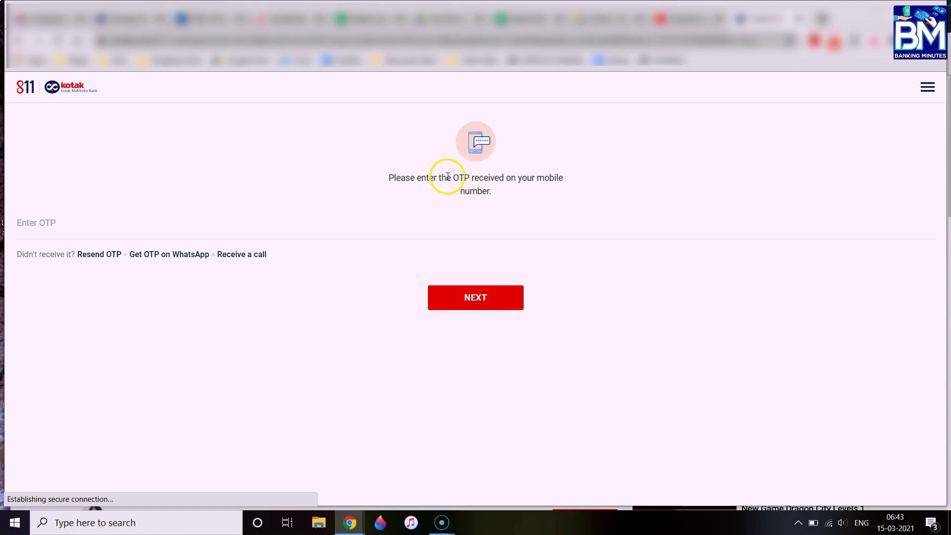
Enter the OTP received on the phone and submit it with NEXT
drag(447, 177, 513, 194)
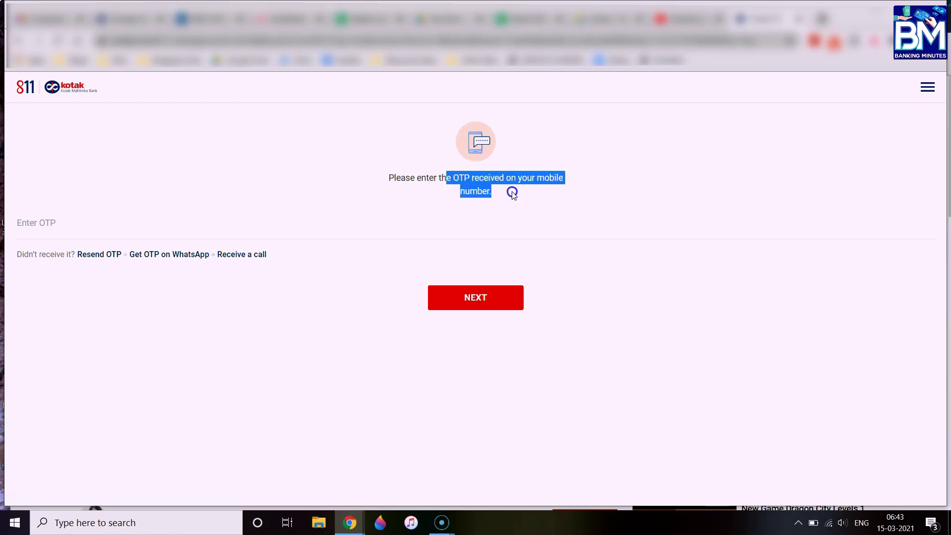
click(48, 226)
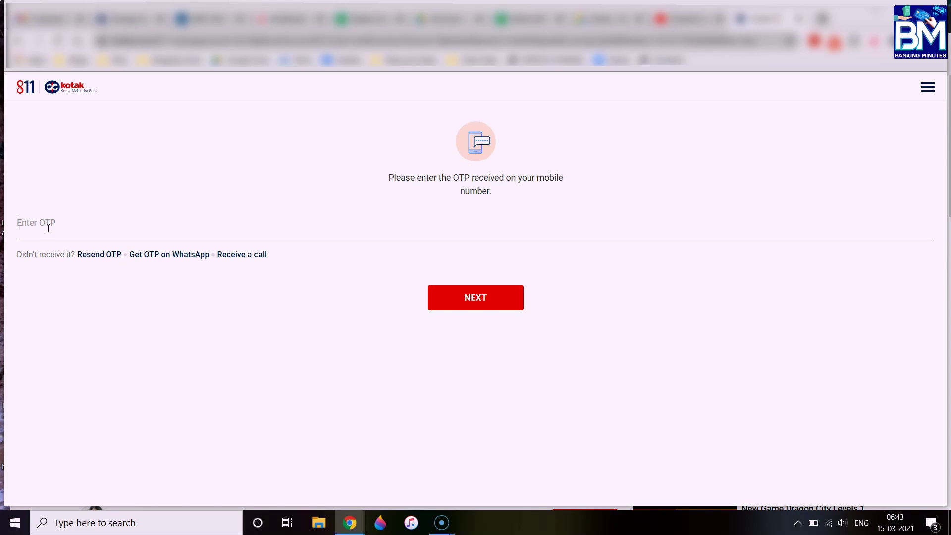
text(1)
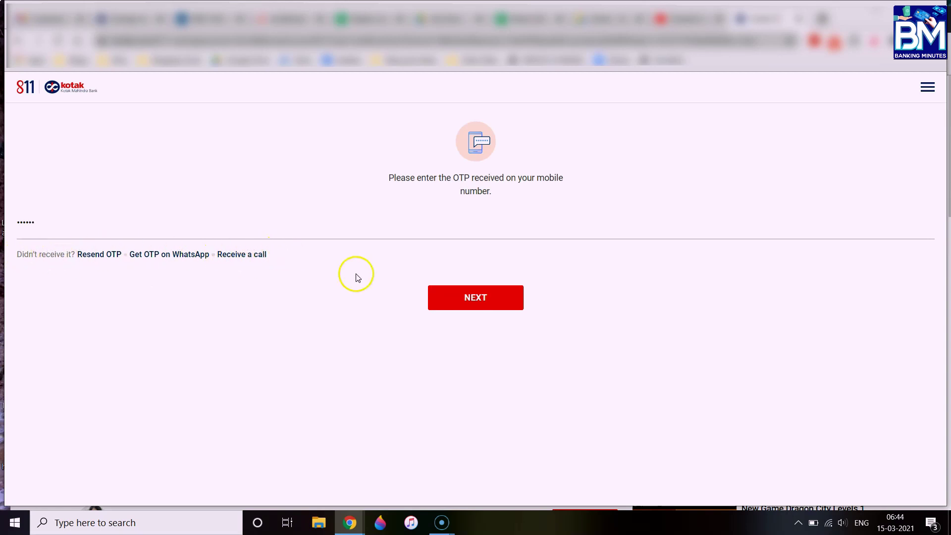
click(470, 298)
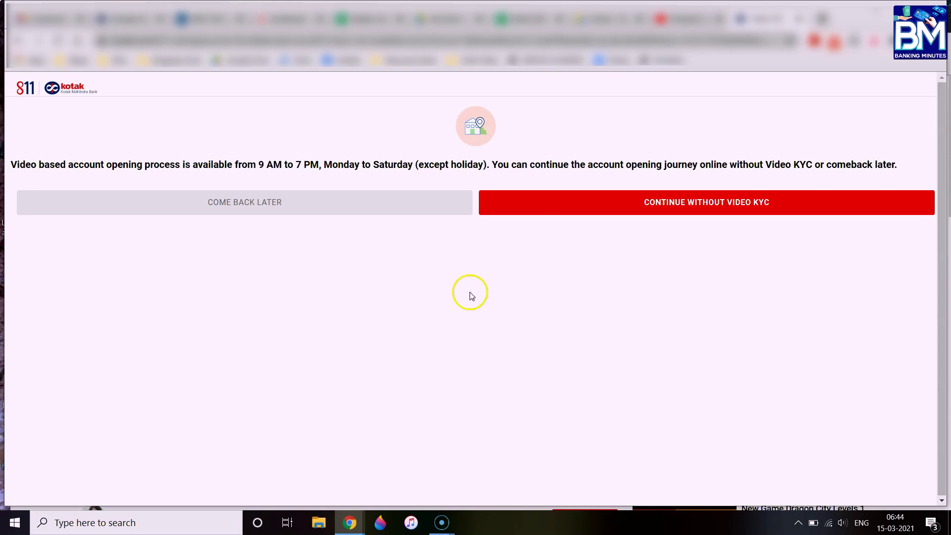
Choose CONTINUE WITHOUT VIDEO KYC on the Video KYC availability notice
drag(99, 166, 896, 166)
click(896, 170)
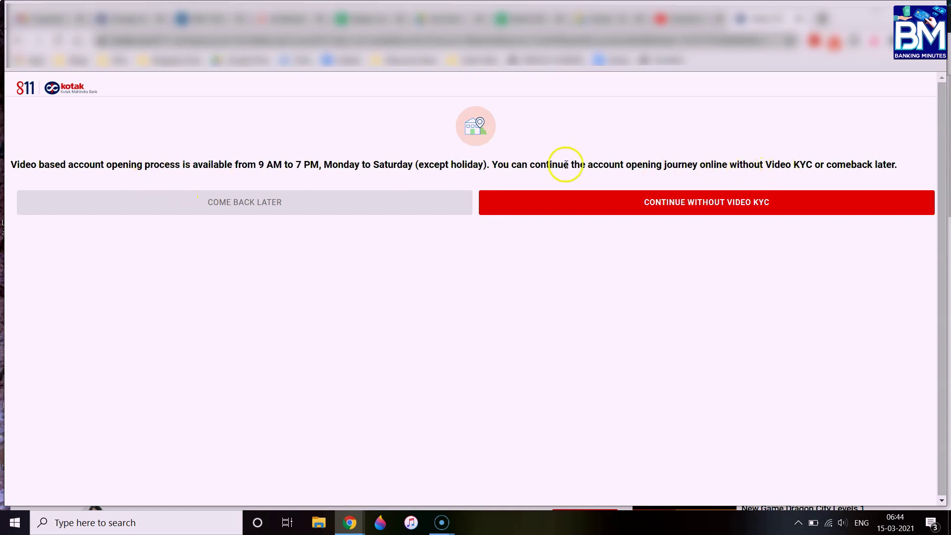
drag(494, 166, 903, 165)
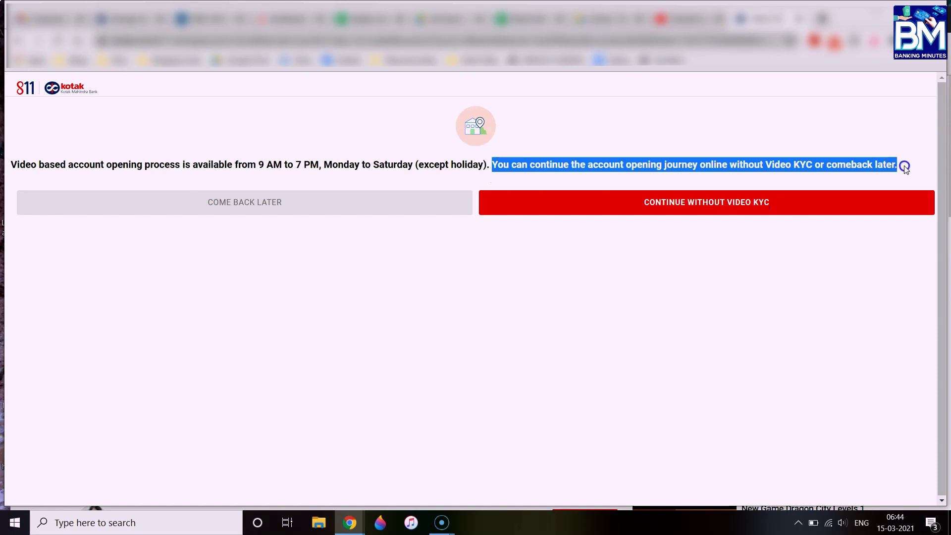
click(813, 133)
click(693, 205)
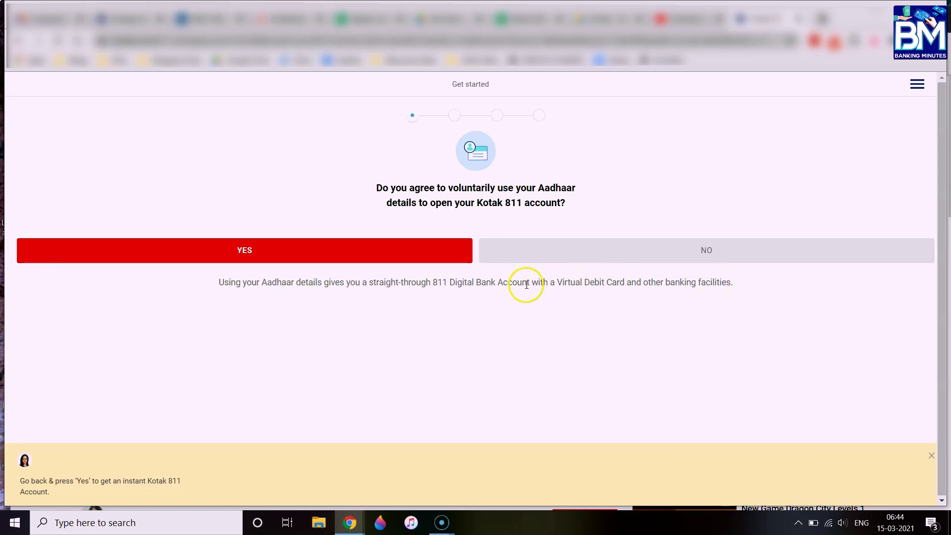
Answer YES to using Aadhaar details for the account
drag(218, 282, 746, 293)
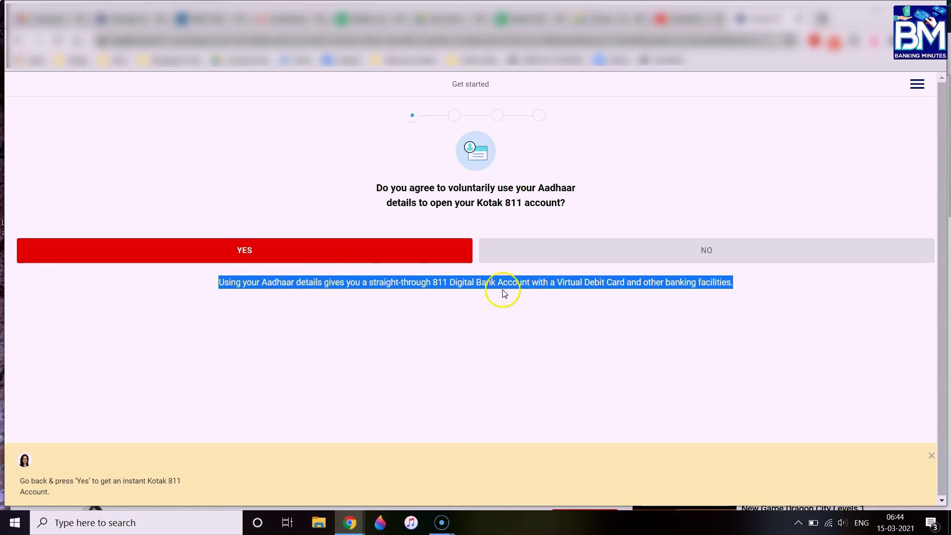
click(444, 297)
click(248, 249)
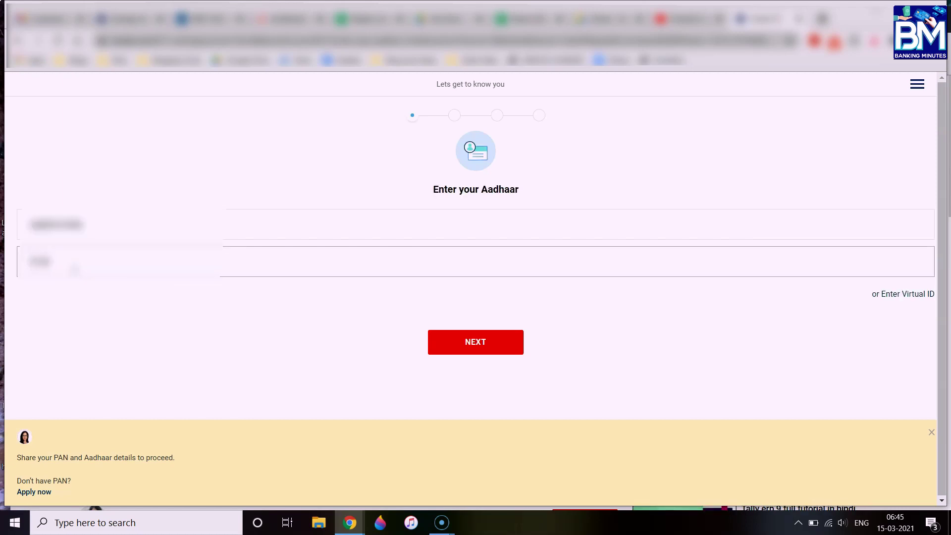
Complete the Aadhaar number, submit the form, and accept the e-KYC Terms & Conditions with CONTINUE
text(12)
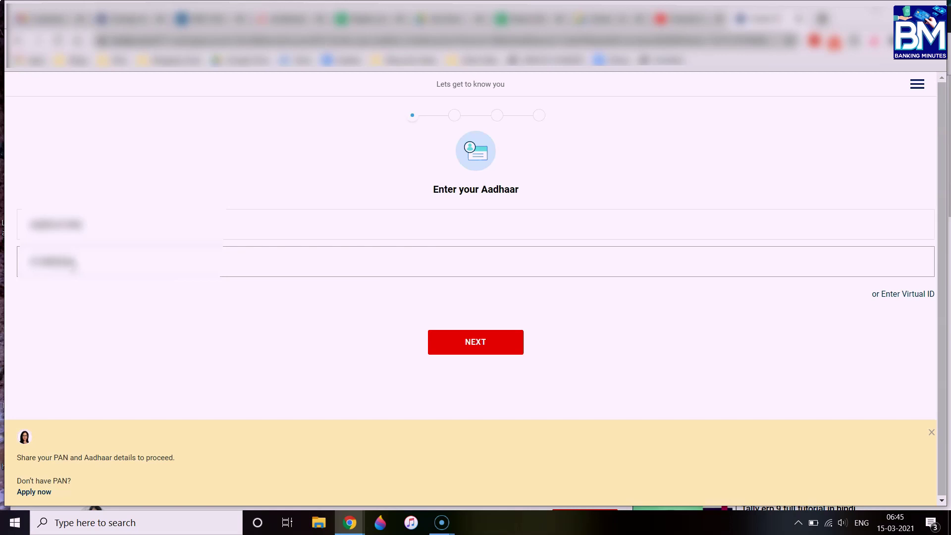
click(471, 347)
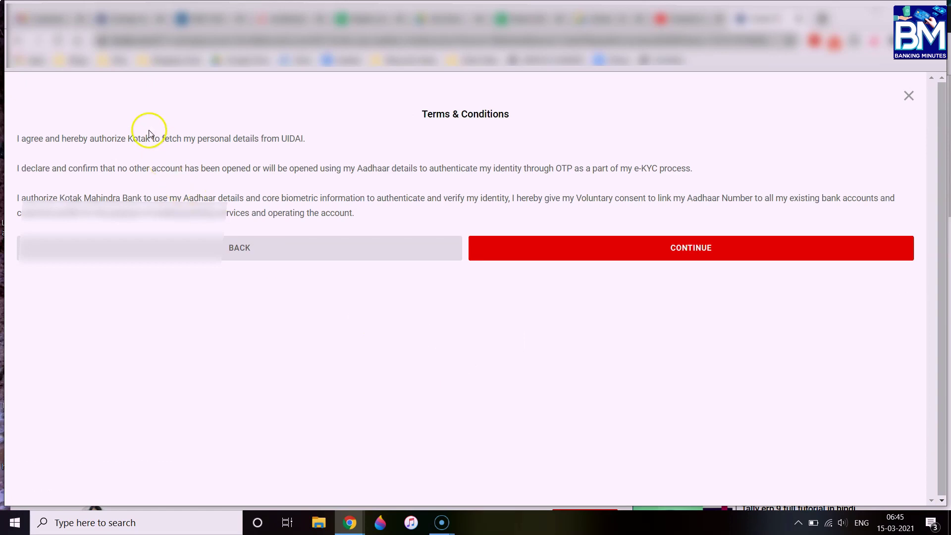
drag(43, 168, 672, 169)
drag(84, 198, 425, 217)
click(300, 177)
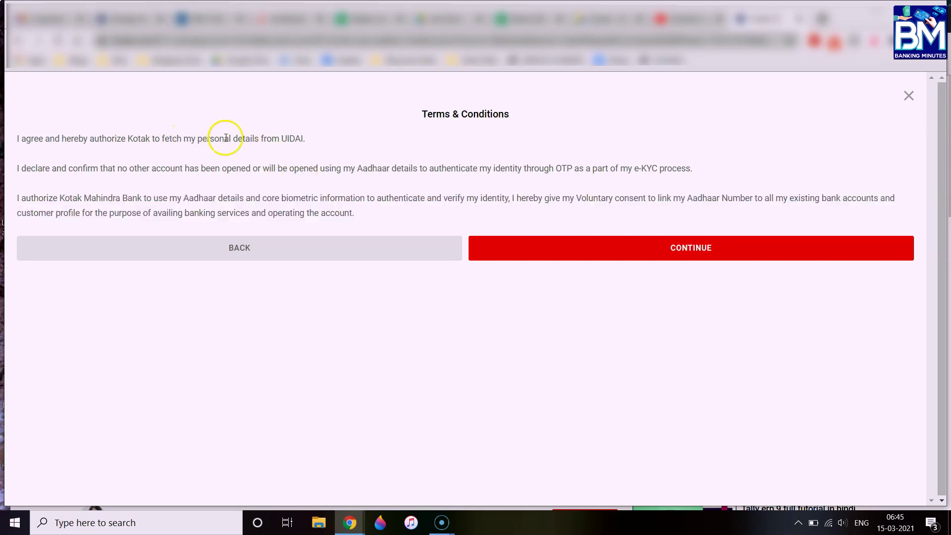
click(696, 246)
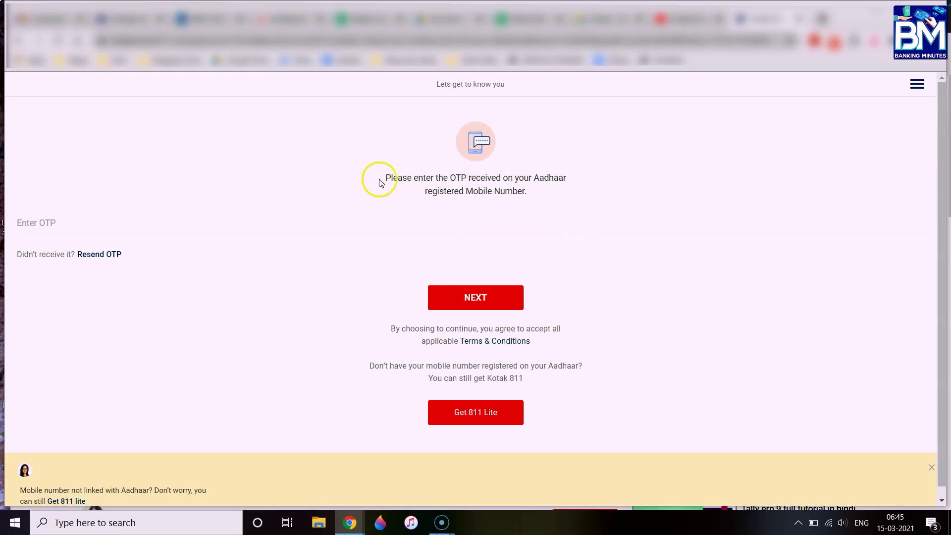
Enter the OTP sent to the Aadhaar-registered mobile and submit it with NEXT
drag(382, 177, 569, 197)
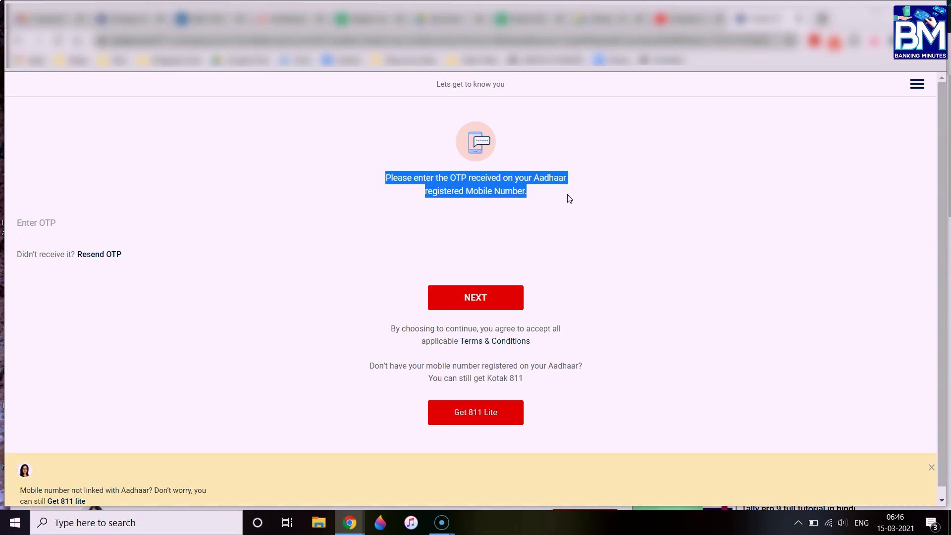
click(72, 224)
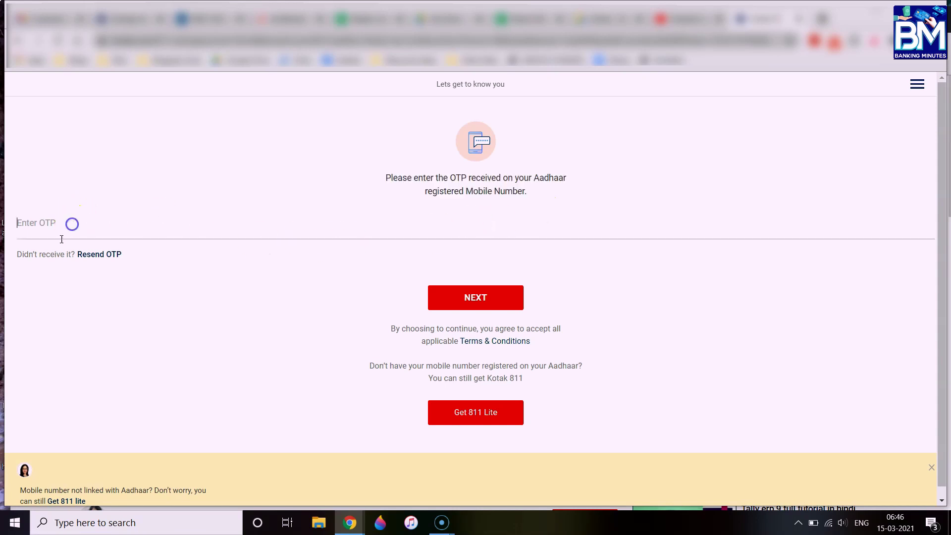
text(1)
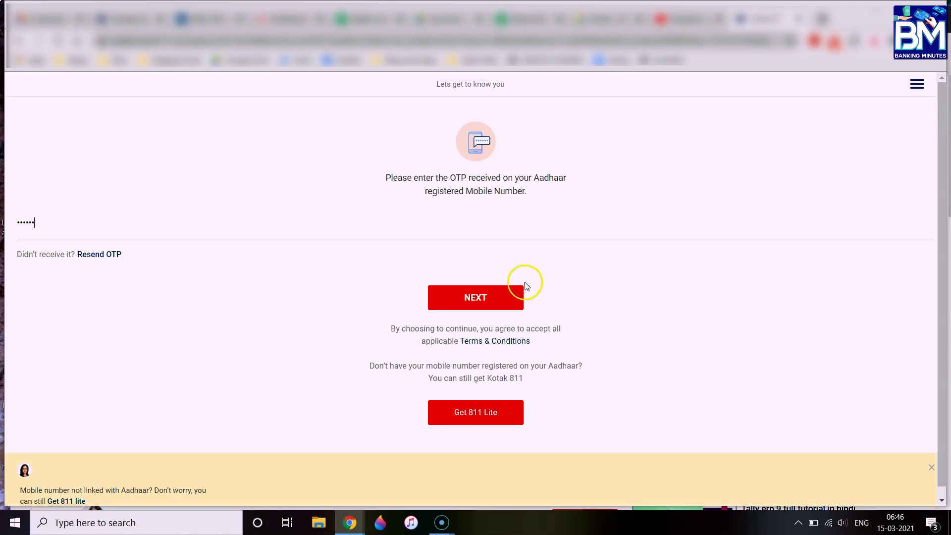
click(478, 300)
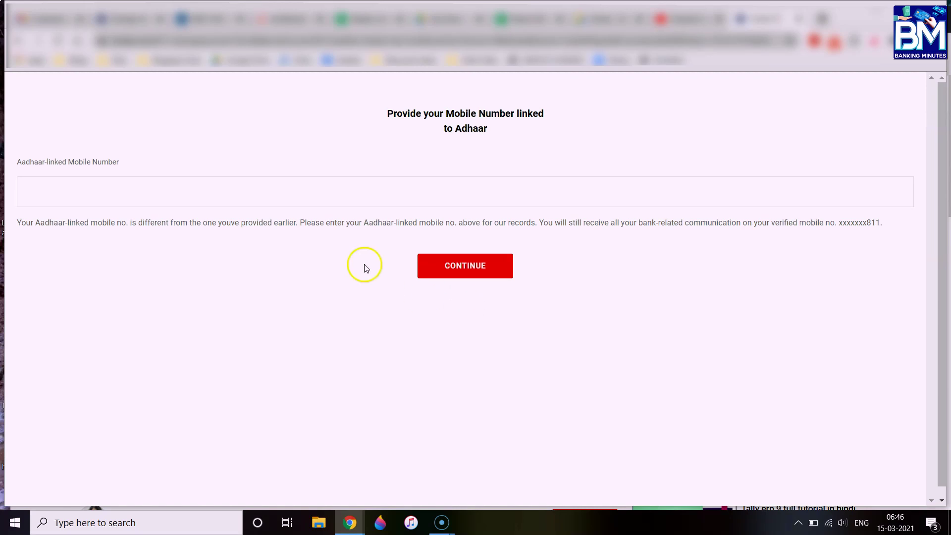
Submit the Aadhaar-linked mobile number and continue past the Aadhaar address confirmation page
click(313, 193)
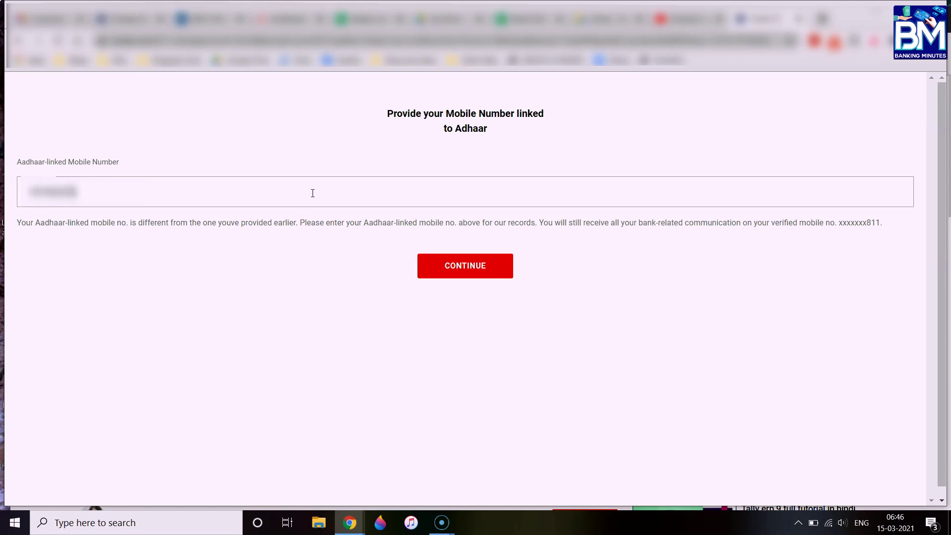
click(429, 245)
click(436, 187)
click(64, 254)
drag(49, 225, 605, 231)
click(606, 230)
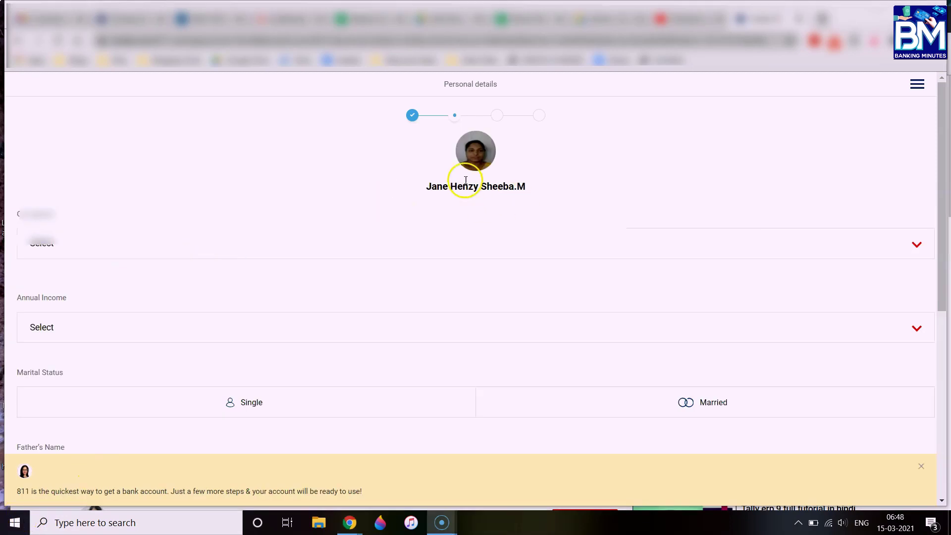
Set occupation to Self Employed, annual income to 5 to 10 Lakhs, and marital status to Married
click(219, 233)
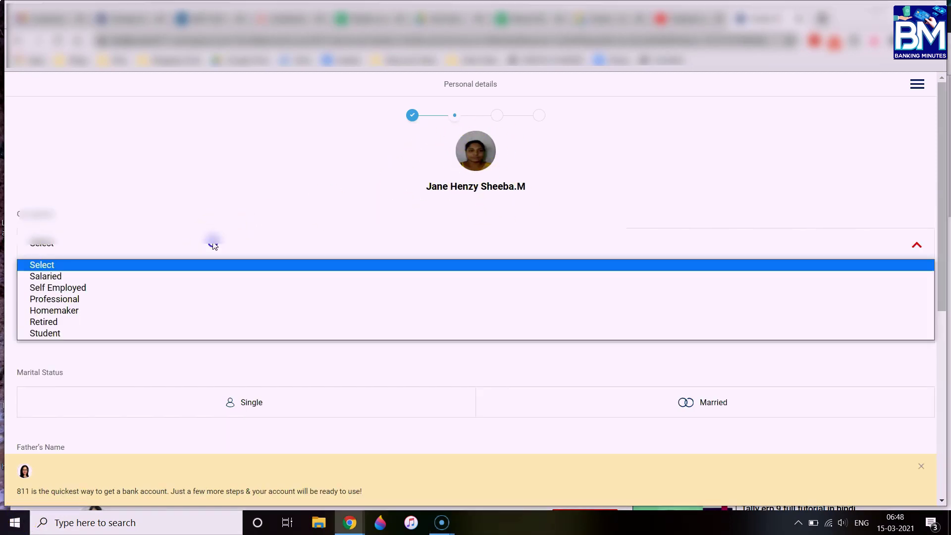
click(70, 287)
click(60, 328)
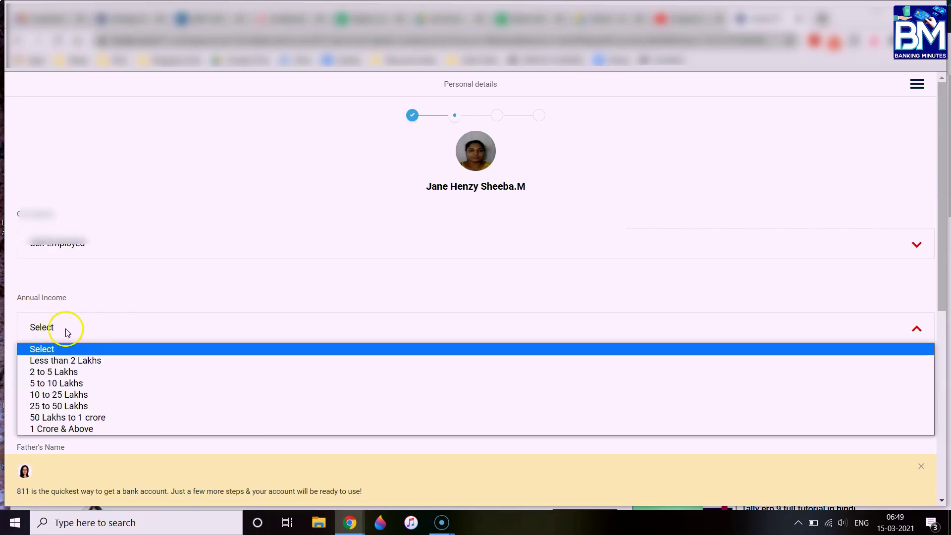
click(59, 383)
click(175, 409)
click(672, 407)
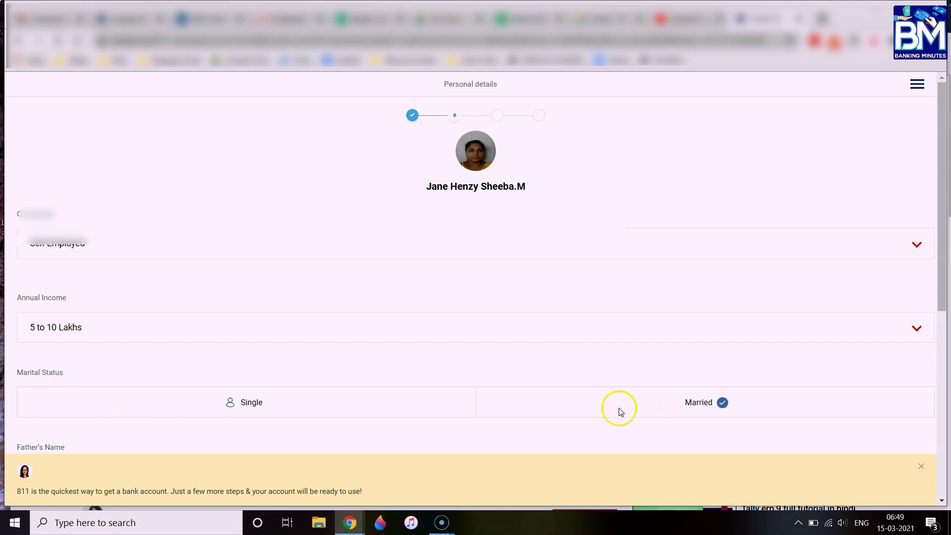
Enter the father's and mother's names and submit the personal details with NEXT
scroll(617, 410, down, 3)
scroll(617, 412, down, 3)
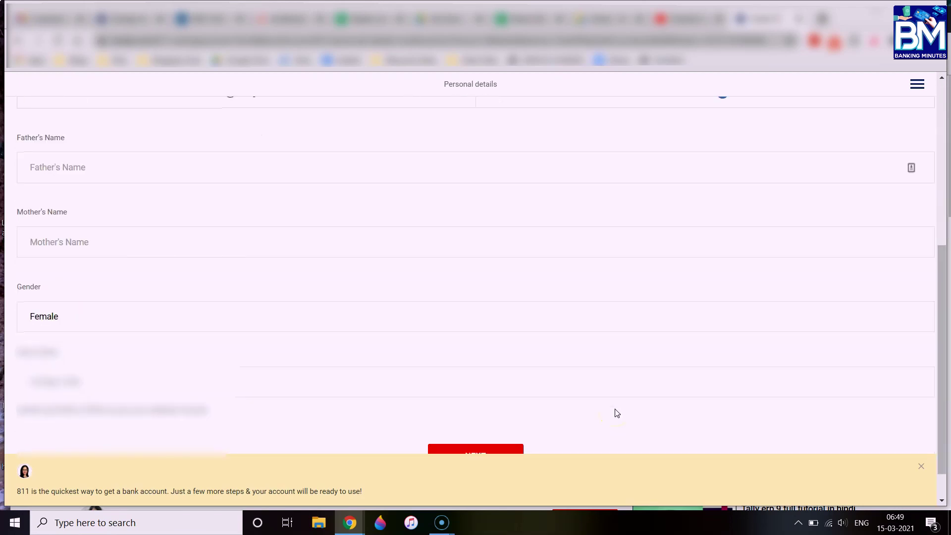
click(143, 171)
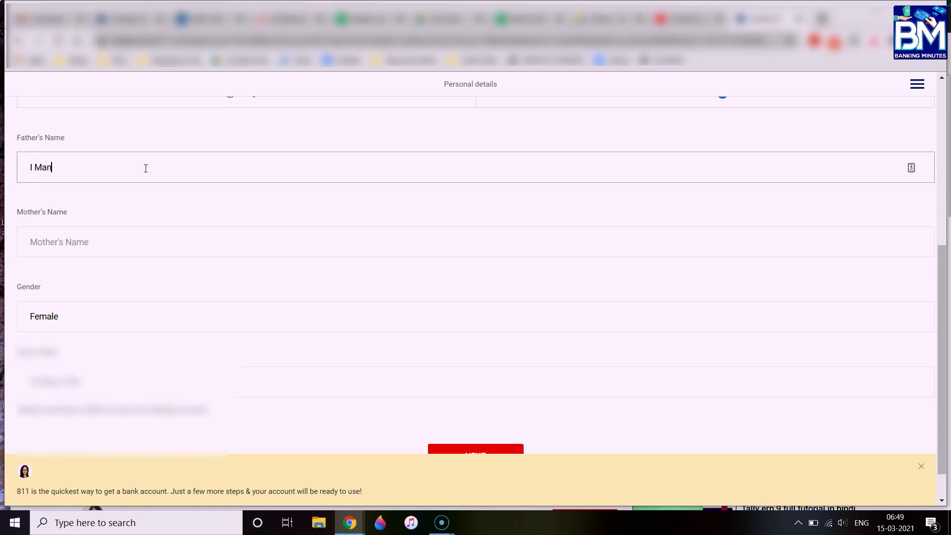
key(Tab)
text(G)
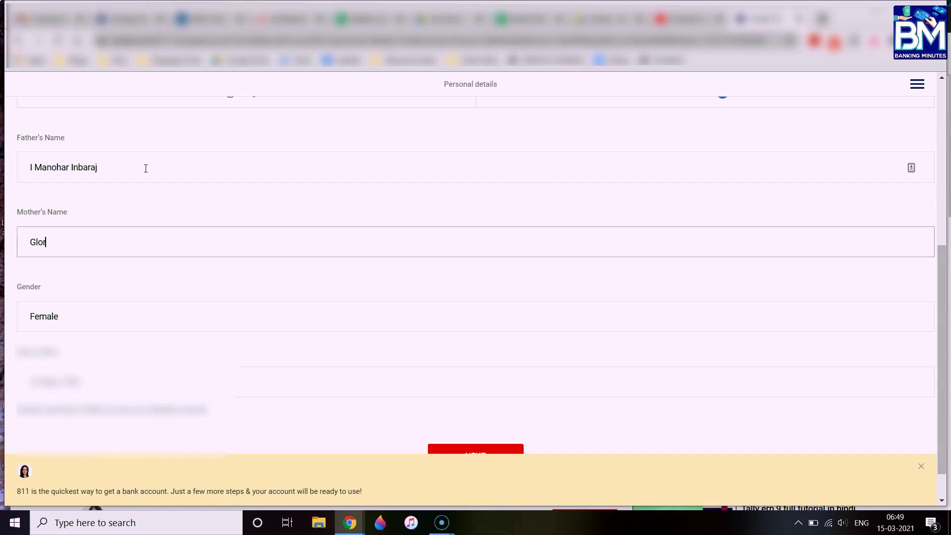
text(lory)
key(Tab)
click(444, 422)
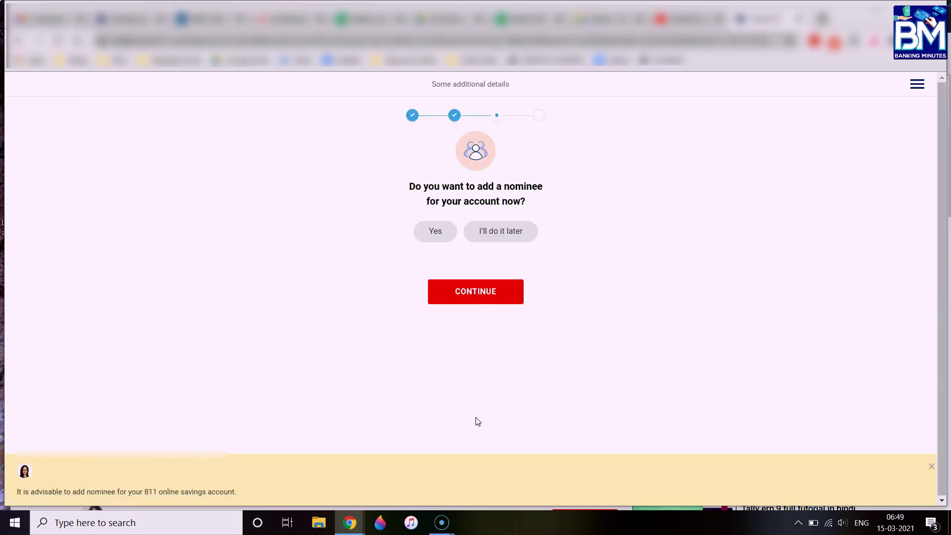
Answer Yes to adding a nominee, replacing the briefly chosen 'I'll do it later'
click(513, 234)
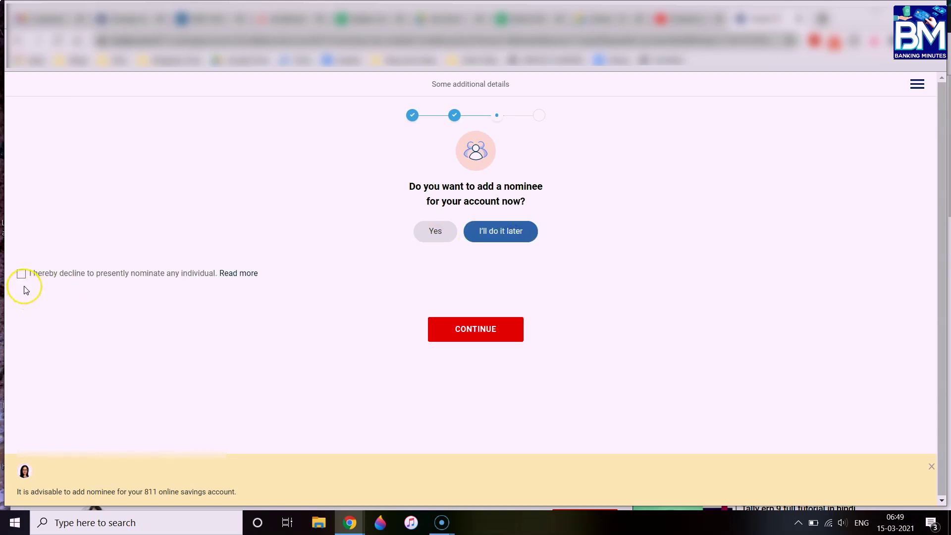
click(436, 231)
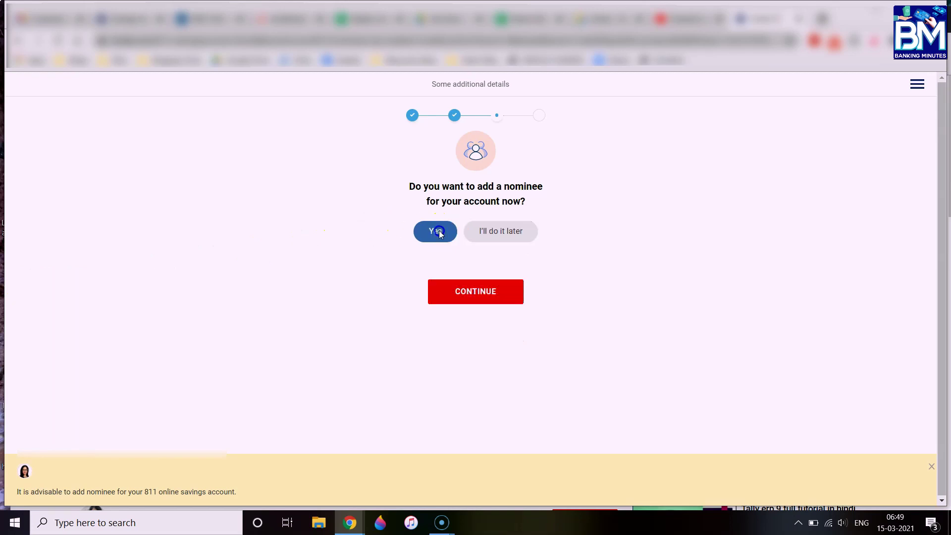
Enter the nominee's name, set relationship to HUSBAND, and fill in the nominee's date of birth
click(68, 219)
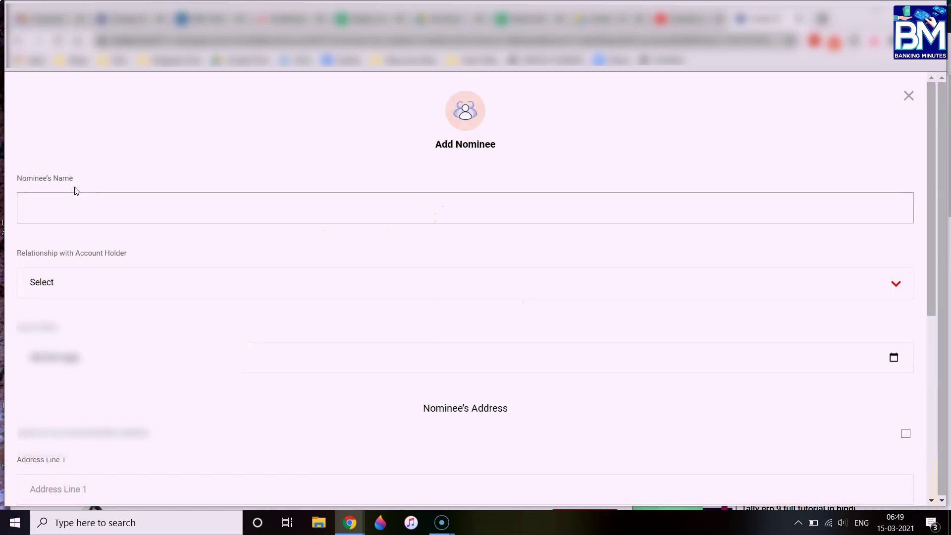
click(74, 282)
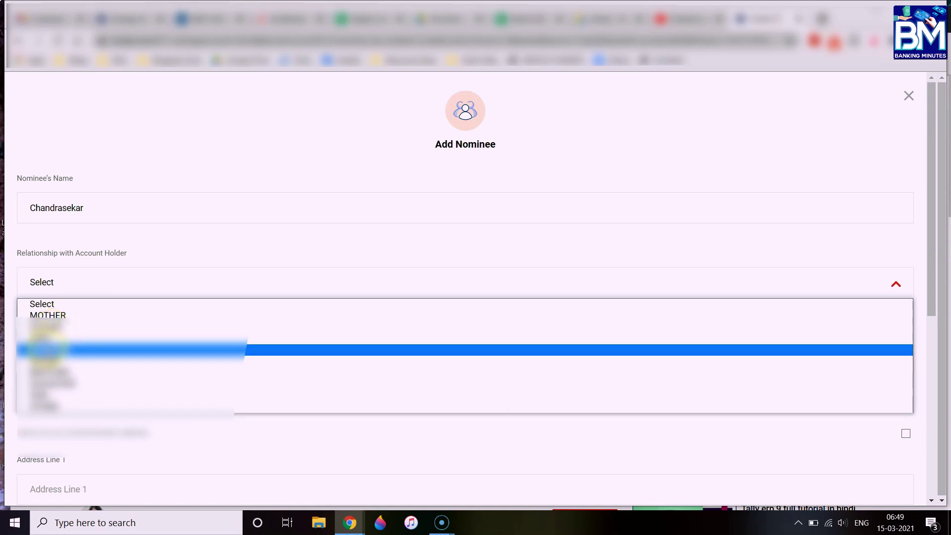
click(45, 350)
click(36, 357)
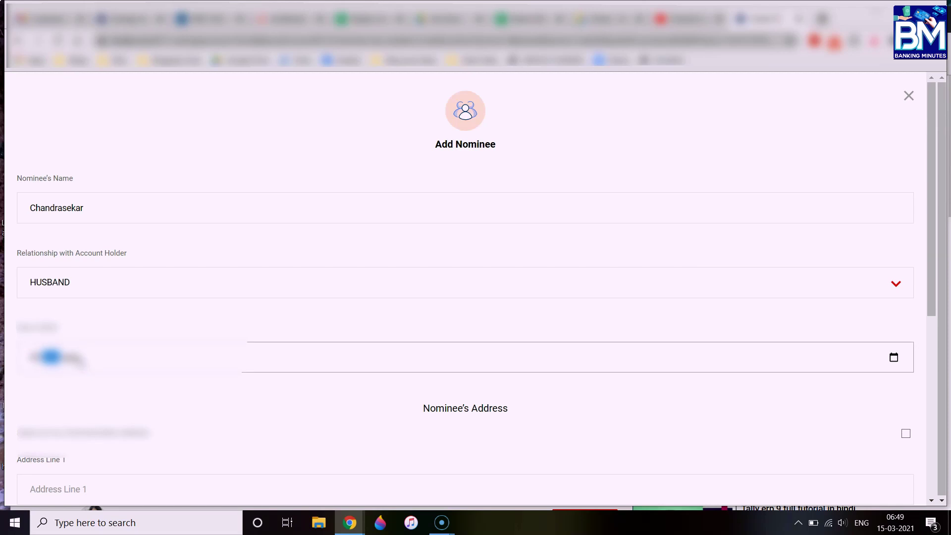
click(65, 357)
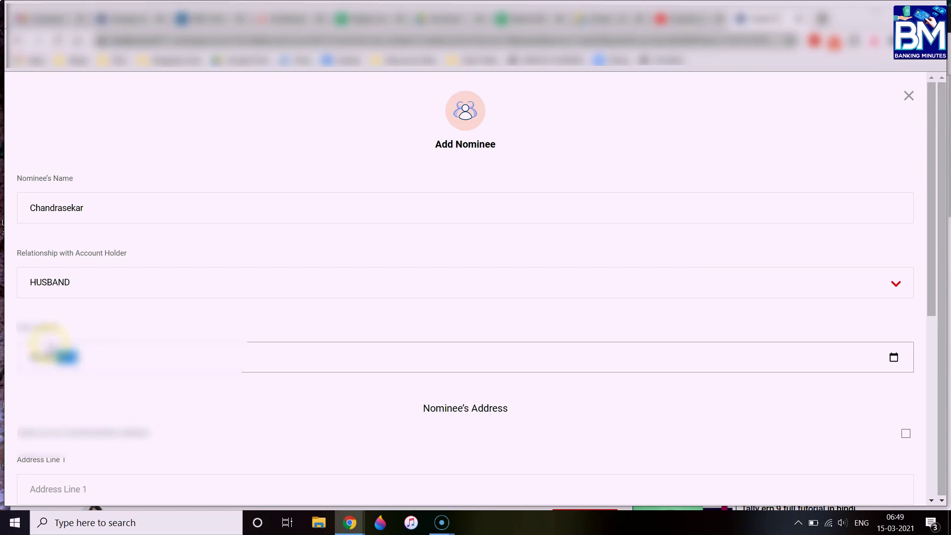
click(240, 388)
Mark the nominee's address as the same and save the nominee with CONTINUE
scroll(239, 388, down, 5)
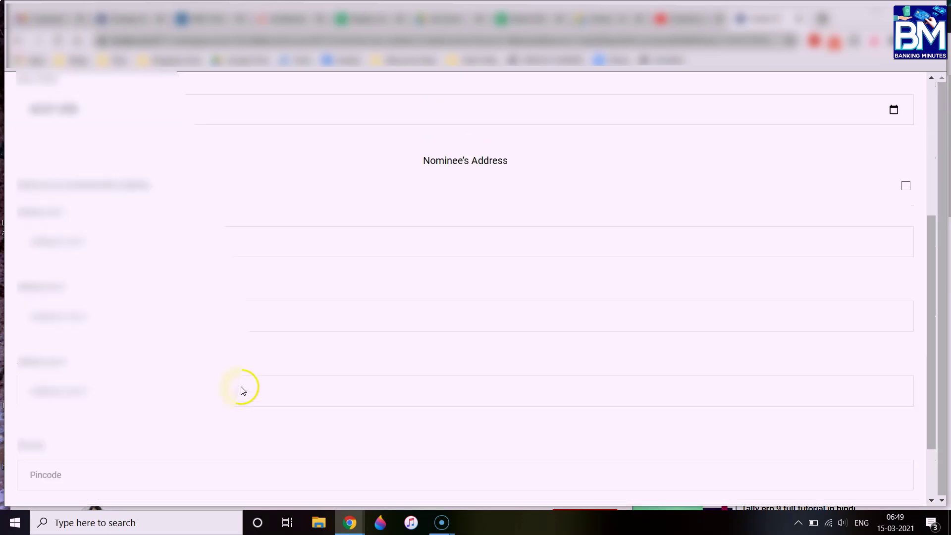
click(42, 179)
scroll(35, 186, up, 3)
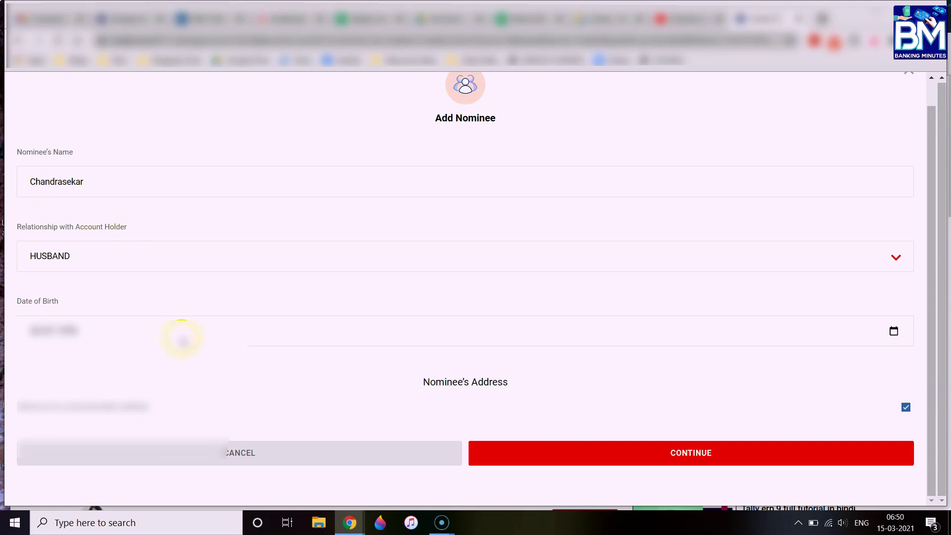
click(79, 407)
scroll(79, 407, down, 4)
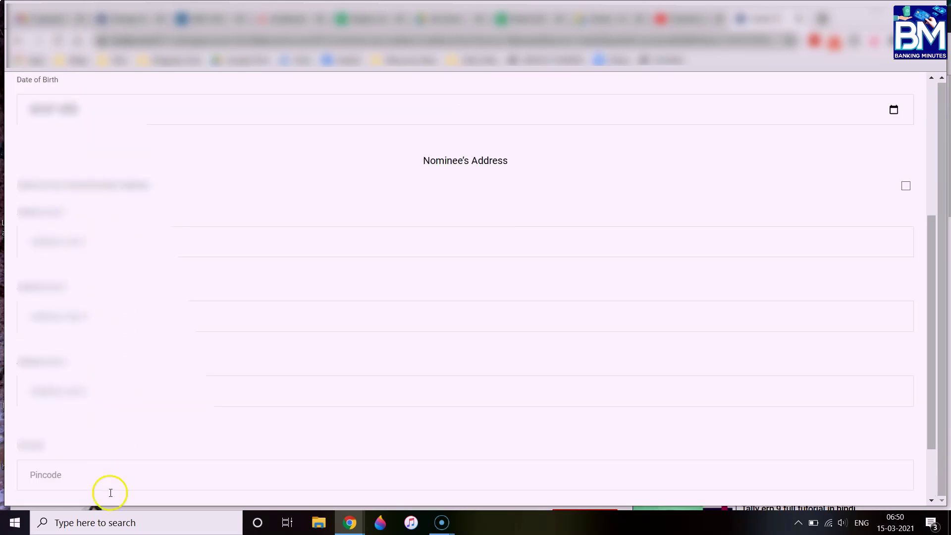
drag(422, 161, 460, 174)
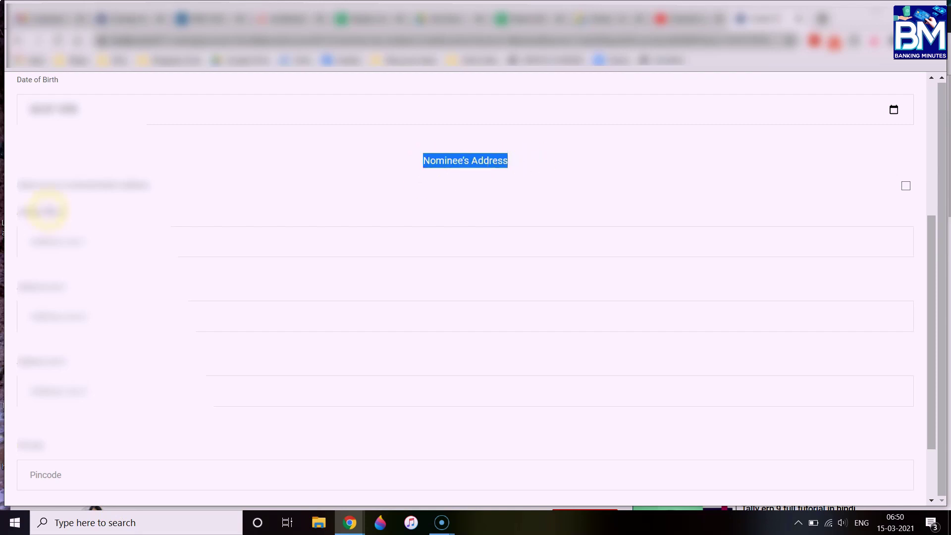
click(58, 184)
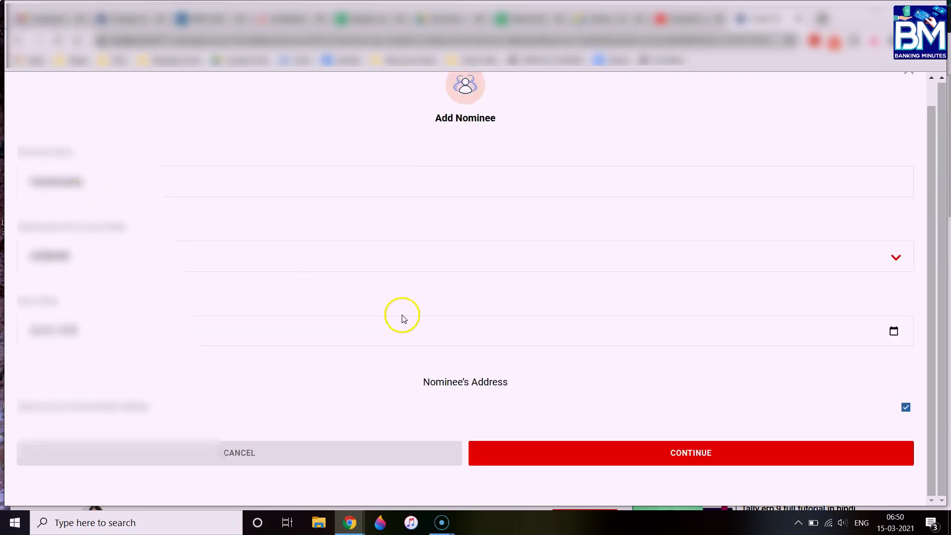
click(91, 409)
scroll(236, 355, down, 1)
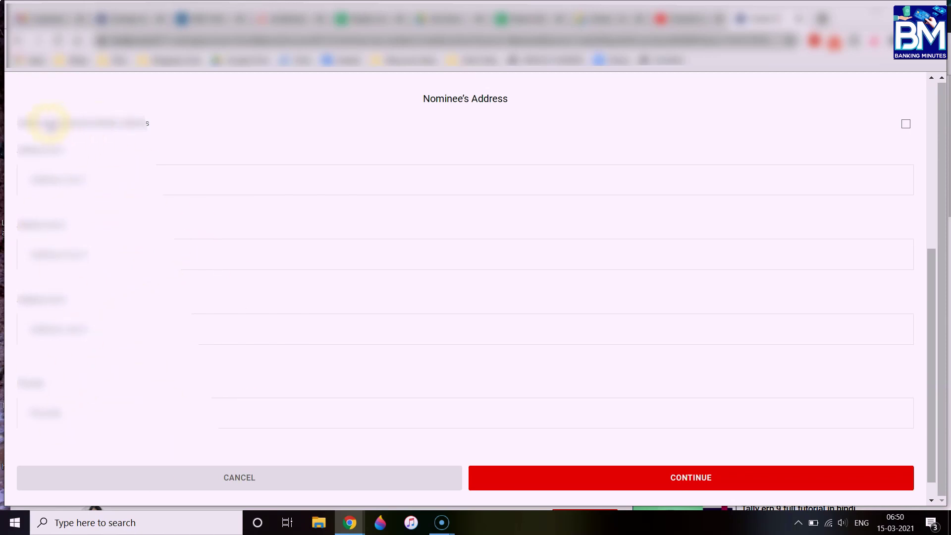
click(70, 123)
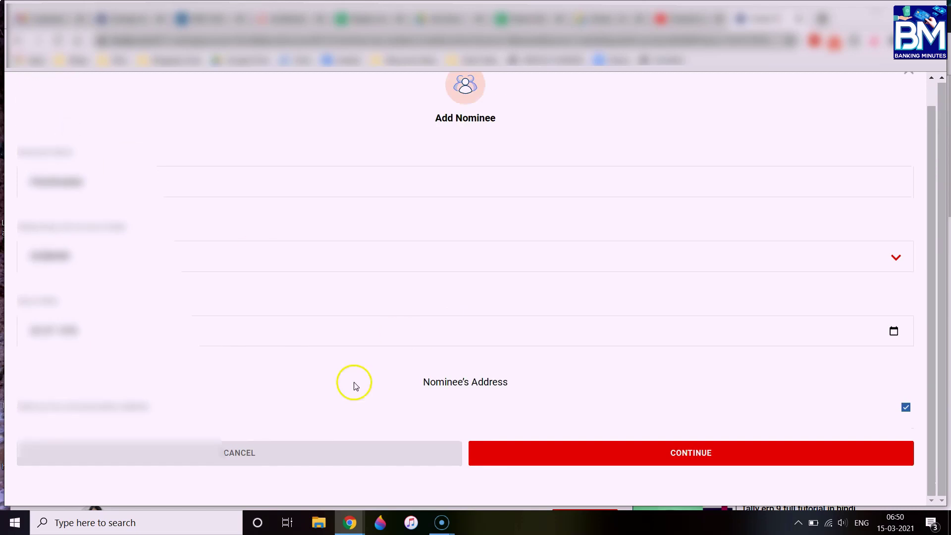
click(693, 453)
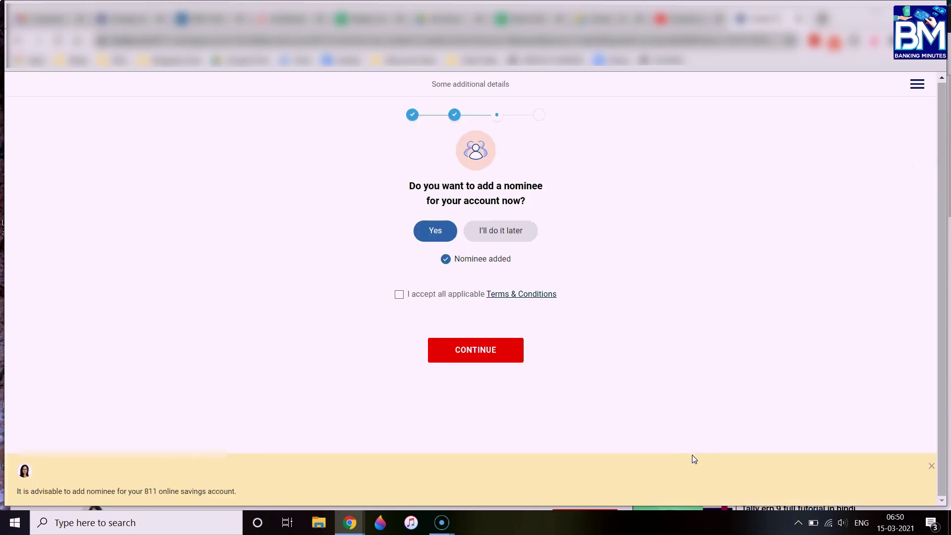
Tick 'I accept all applicable Terms & Conditions' and continue to the details review
click(399, 295)
click(489, 355)
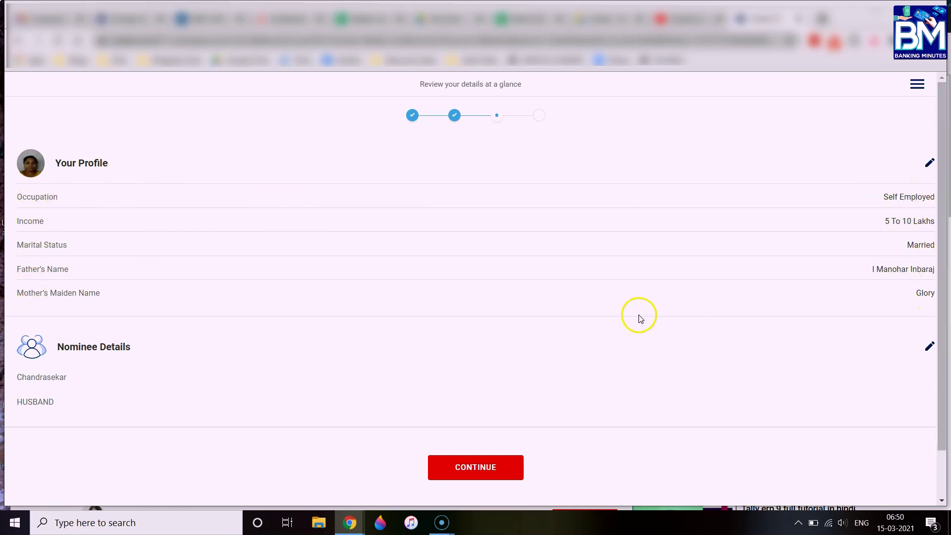
Move past the profile and nominee review to the declarations
scroll(640, 319, down, 1)
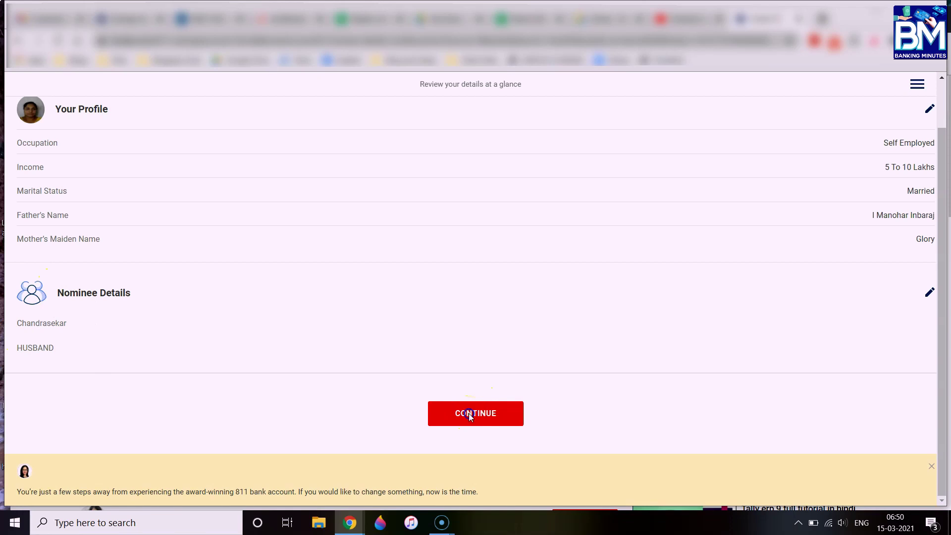
click(470, 415)
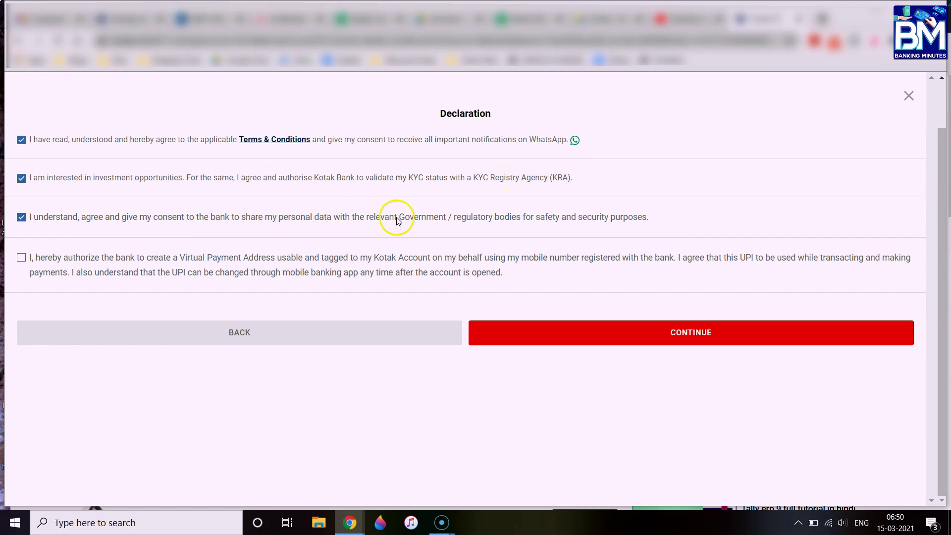
Accept the first three declarations, leaving the UPI payment address authorisation unticked
click(21, 257)
click(22, 258)
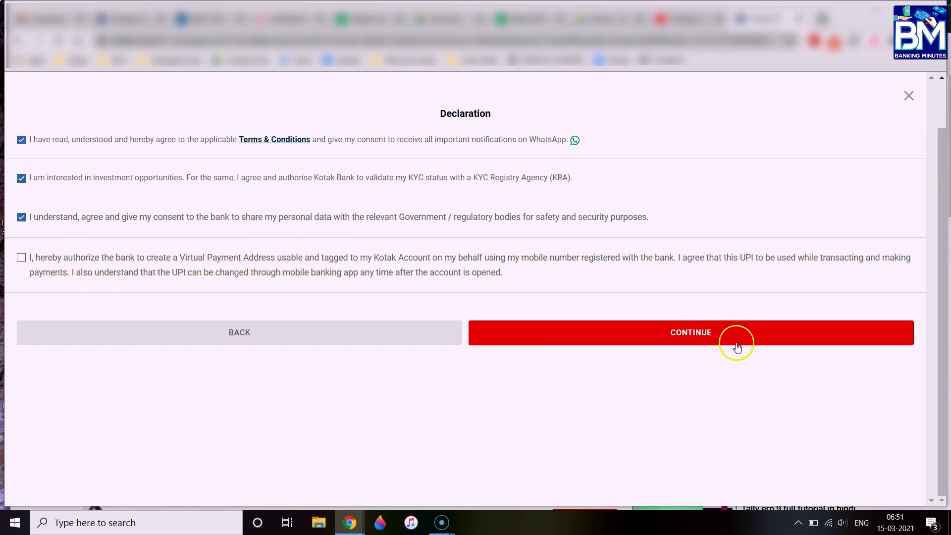
click(696, 333)
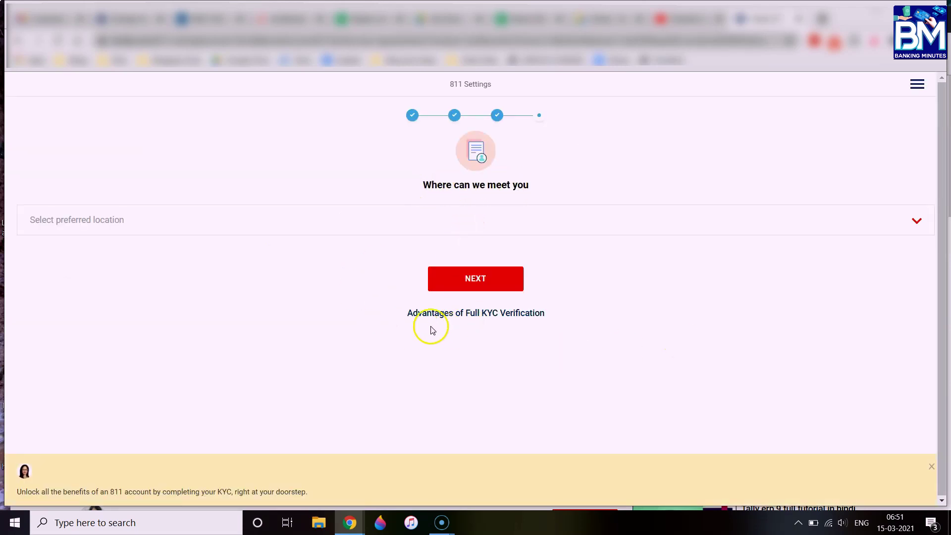
View the Advantages of Full KYC Verification list, then close it
drag(409, 312, 553, 318)
click(553, 317)
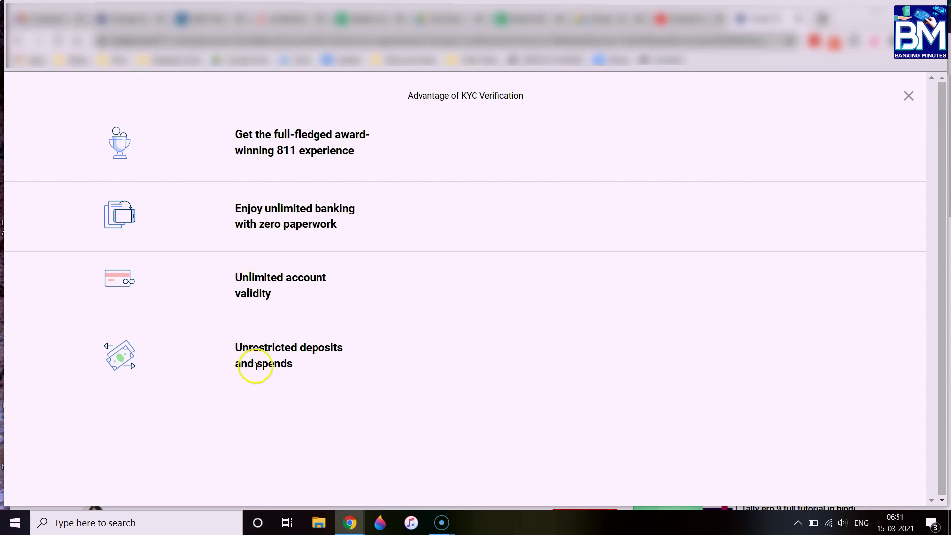
click(908, 95)
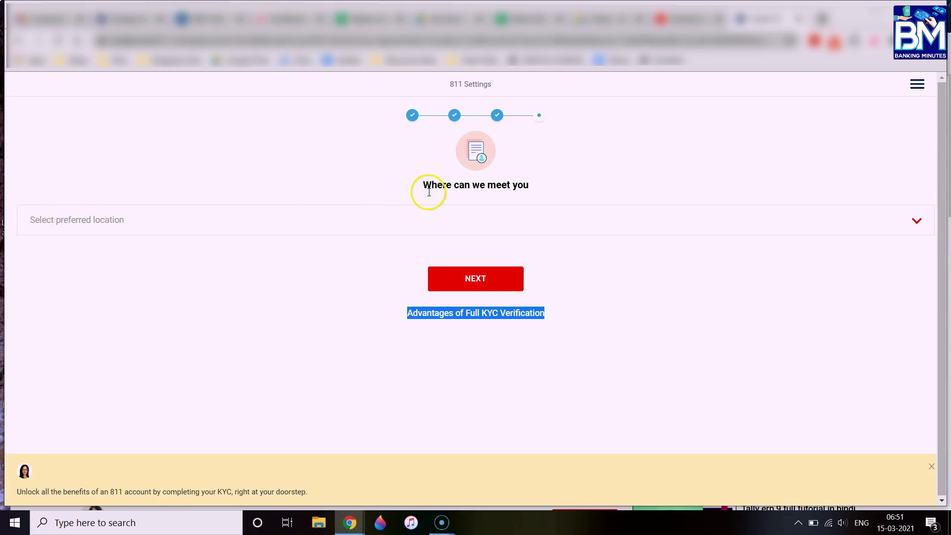
Choose 'At your Aadhaar address' as the preferred KYC meeting location
click(152, 226)
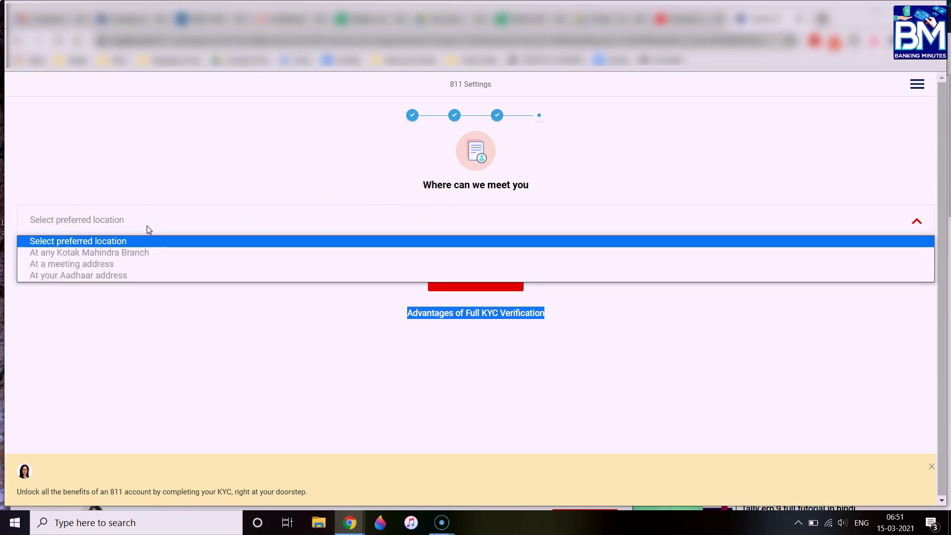
click(82, 276)
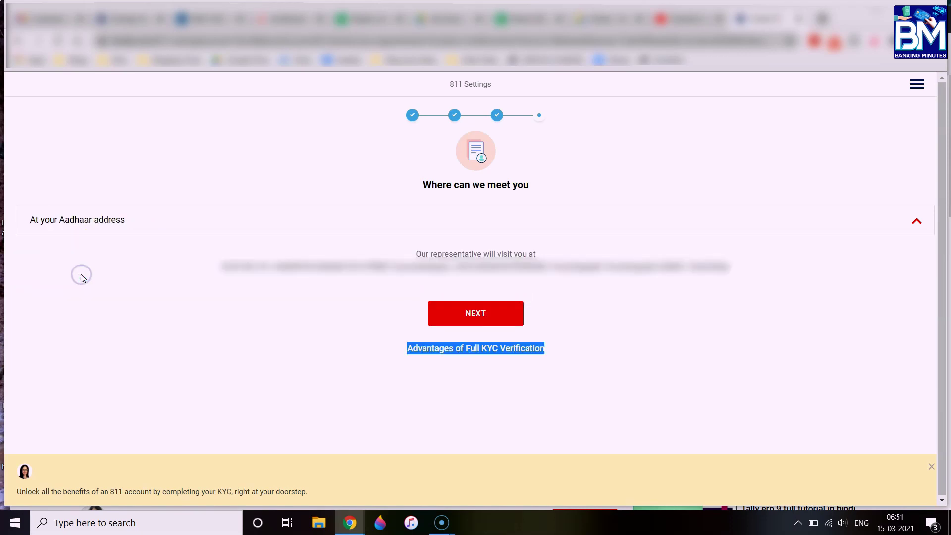
click(87, 273)
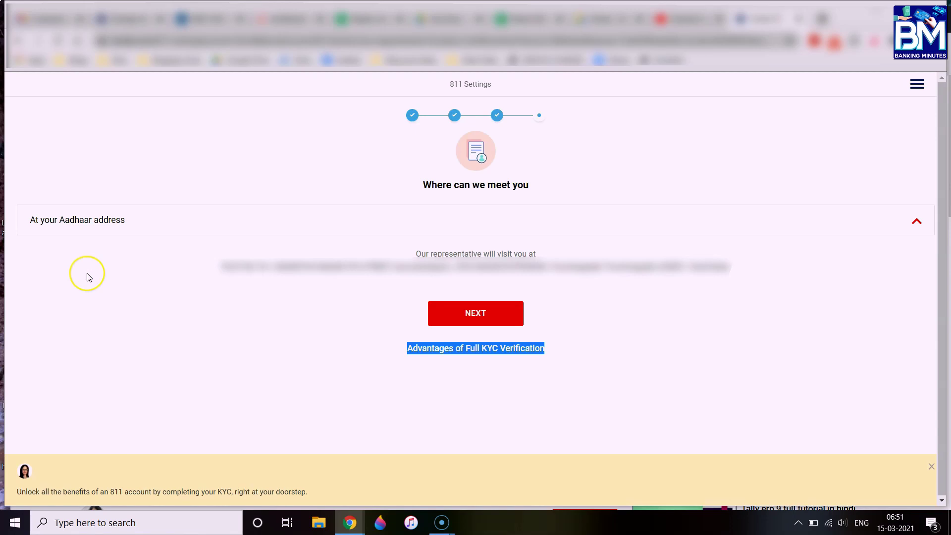
click(136, 327)
drag(416, 252, 560, 253)
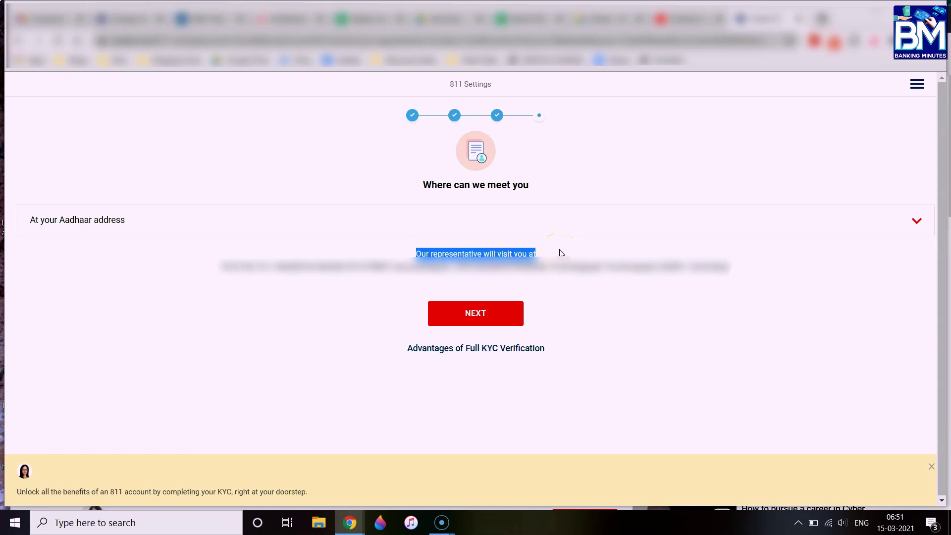
click(560, 251)
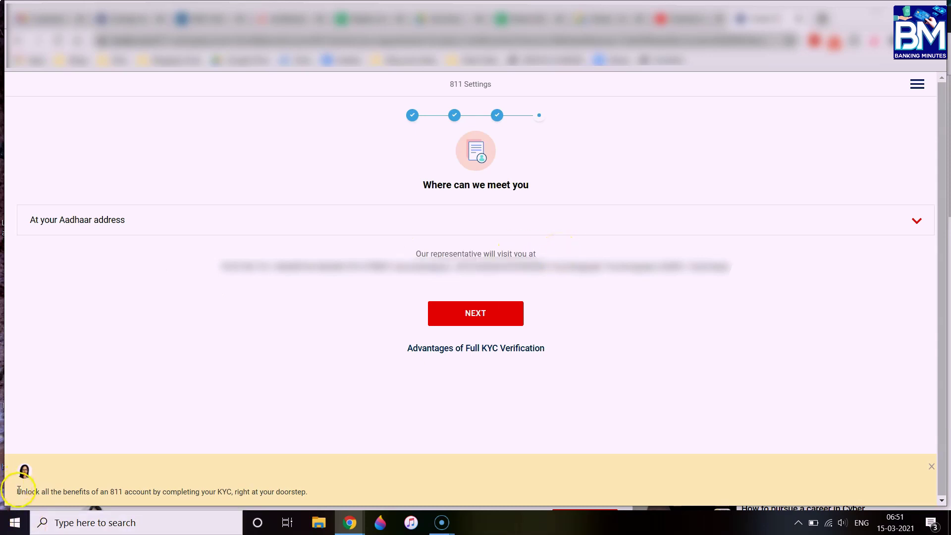
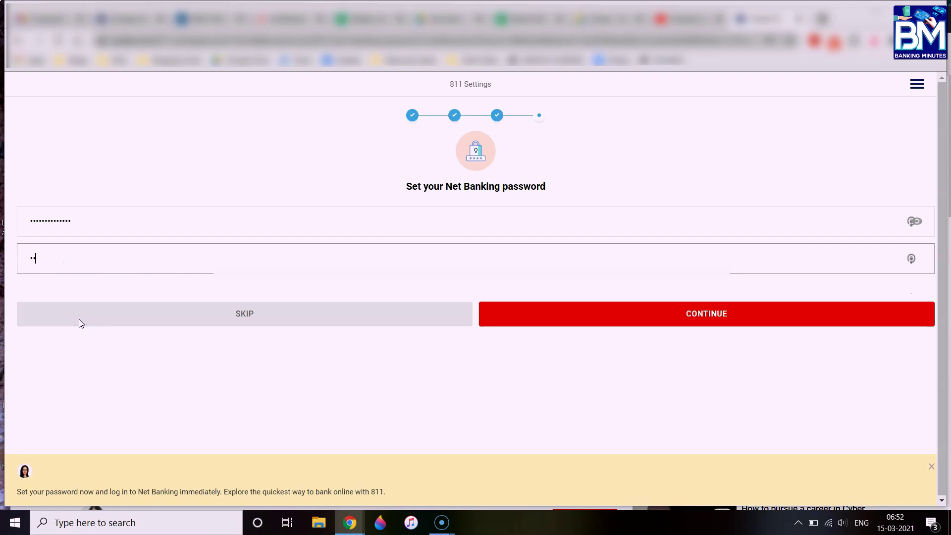
Enter the new Net Banking password in the password field
text(*********)
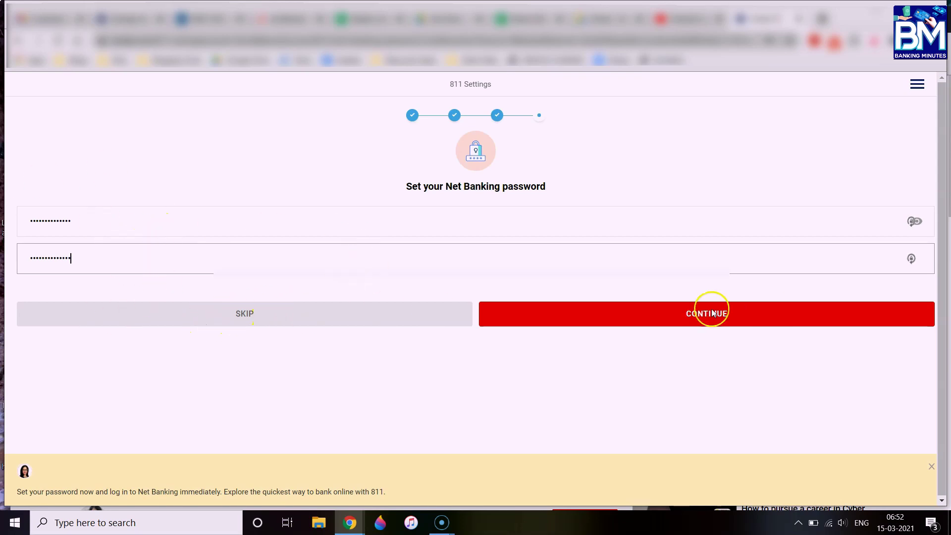
Submit the new Net Banking password and decline the browser's offers to save it
click(246, 314)
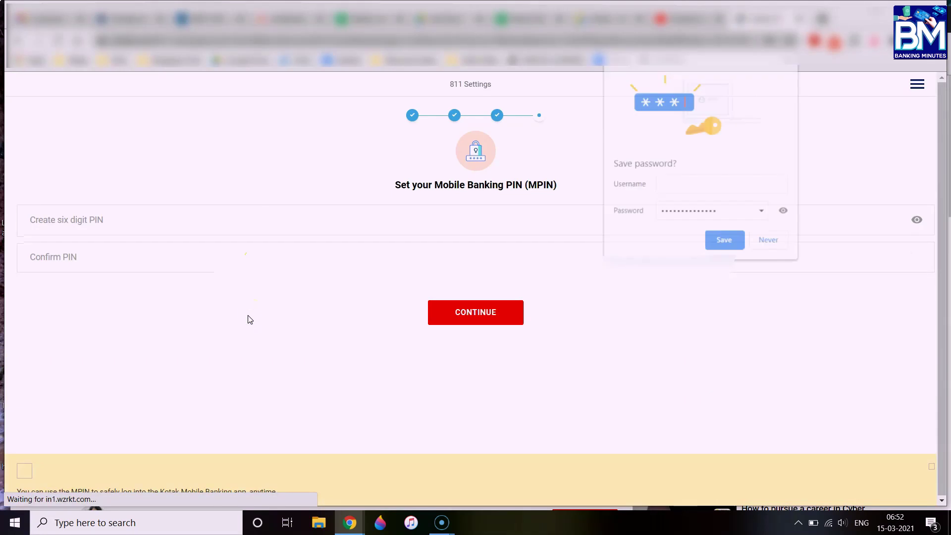
click(771, 241)
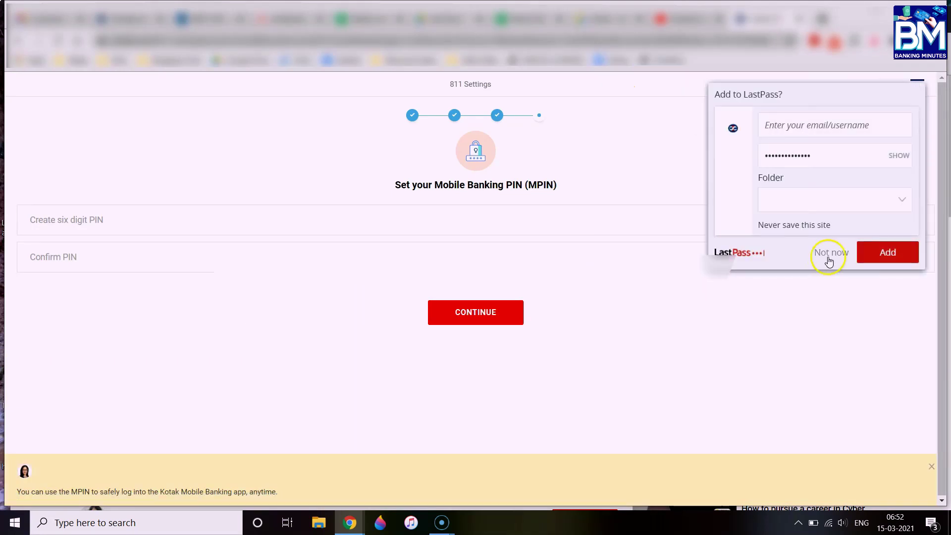
click(824, 257)
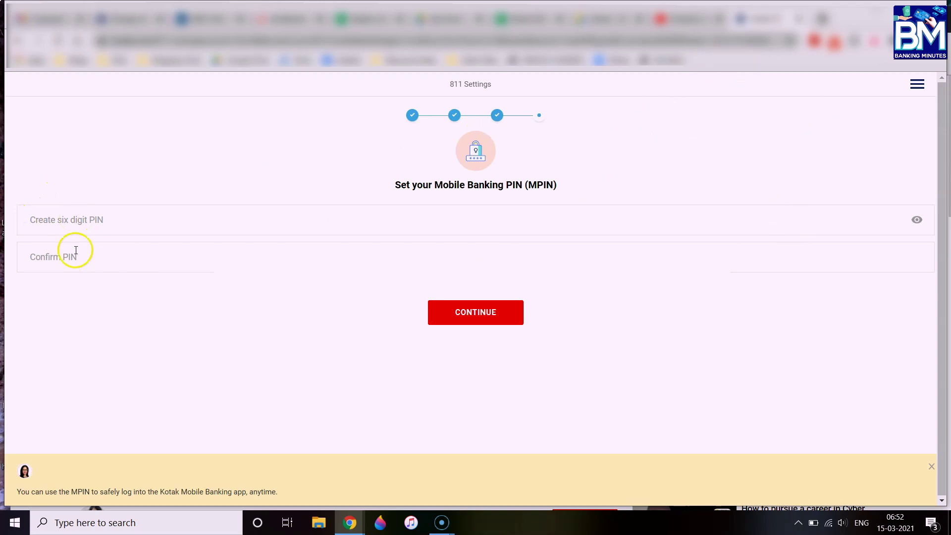
Enter and confirm a six-digit MPIN, then submit it
click(78, 217)
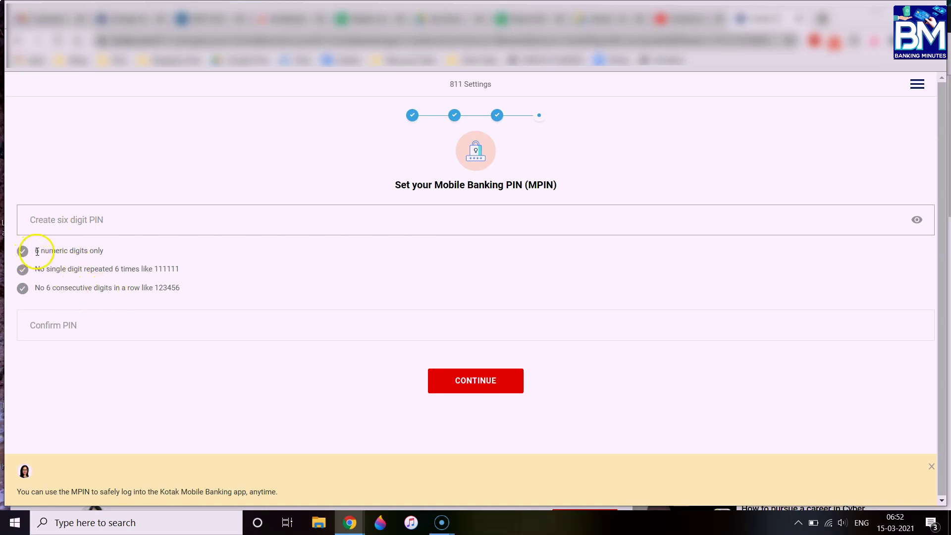
drag(37, 251, 150, 282)
click(85, 219)
text(1)
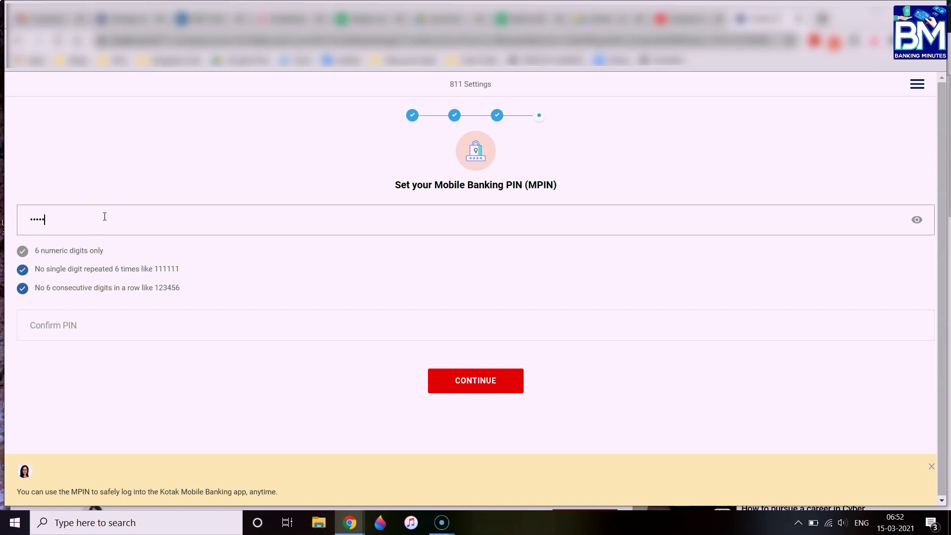
click(79, 323)
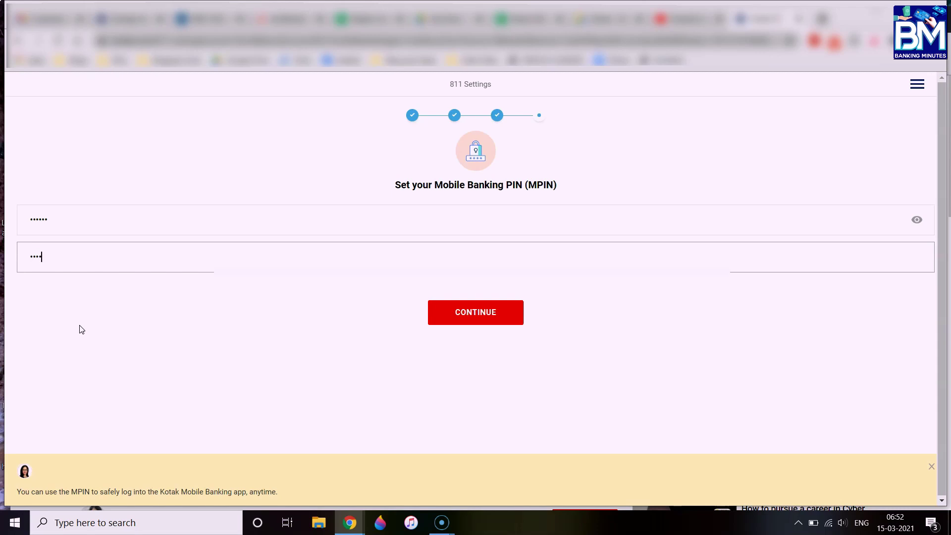
click(477, 312)
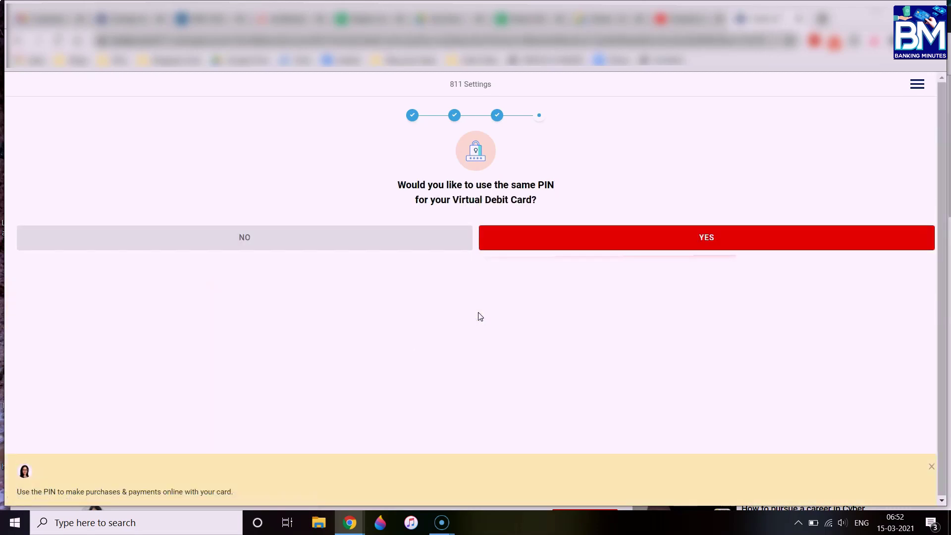
drag(397, 183, 570, 202)
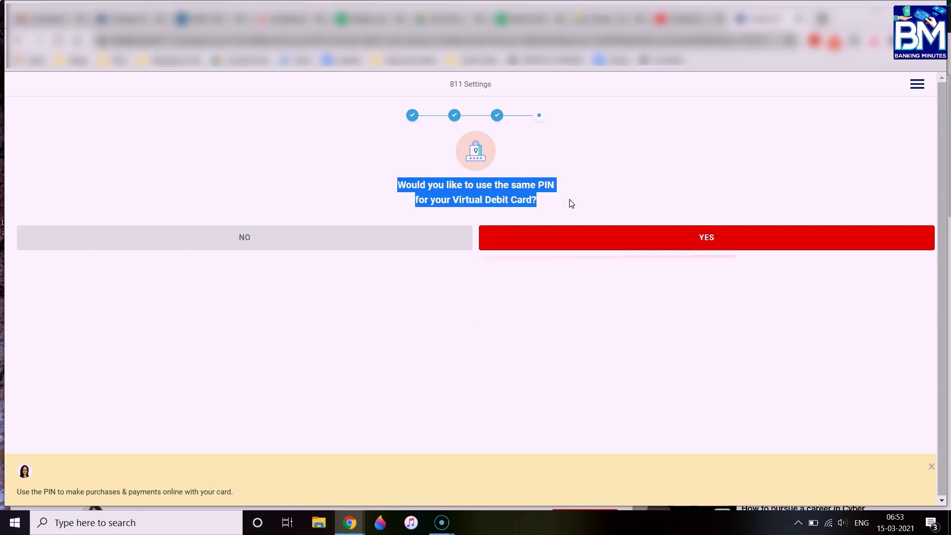
click(570, 202)
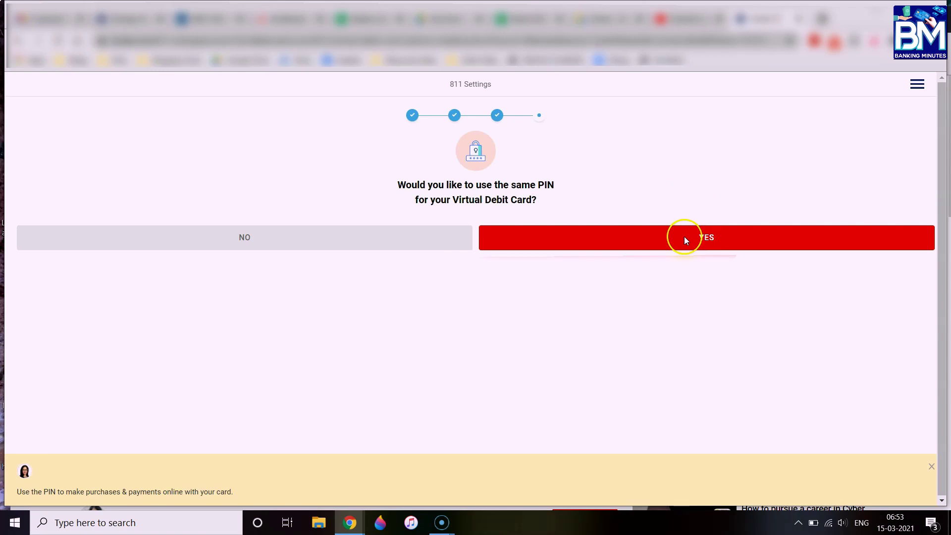
Choose YES to reuse the MPIN for the Virtual Debit Card and review the welcome message
click(686, 240)
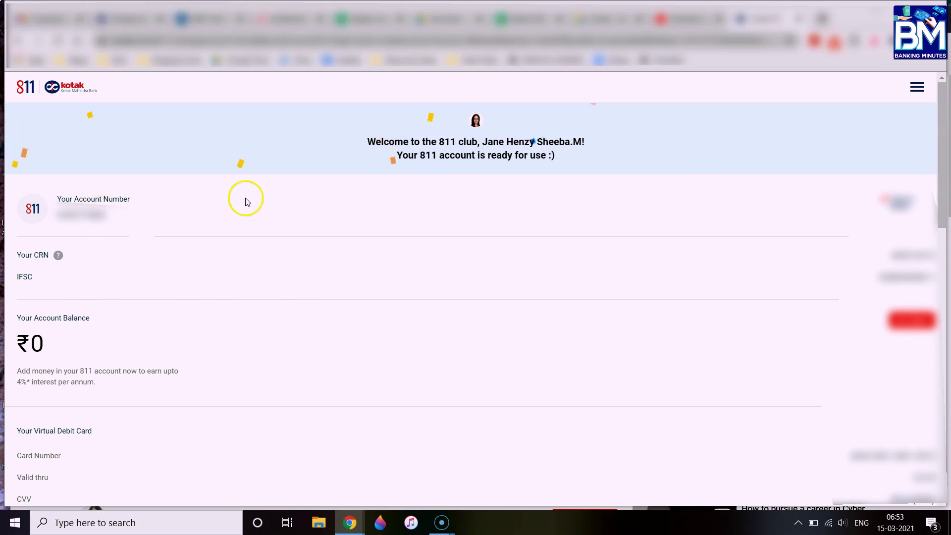
click(370, 142)
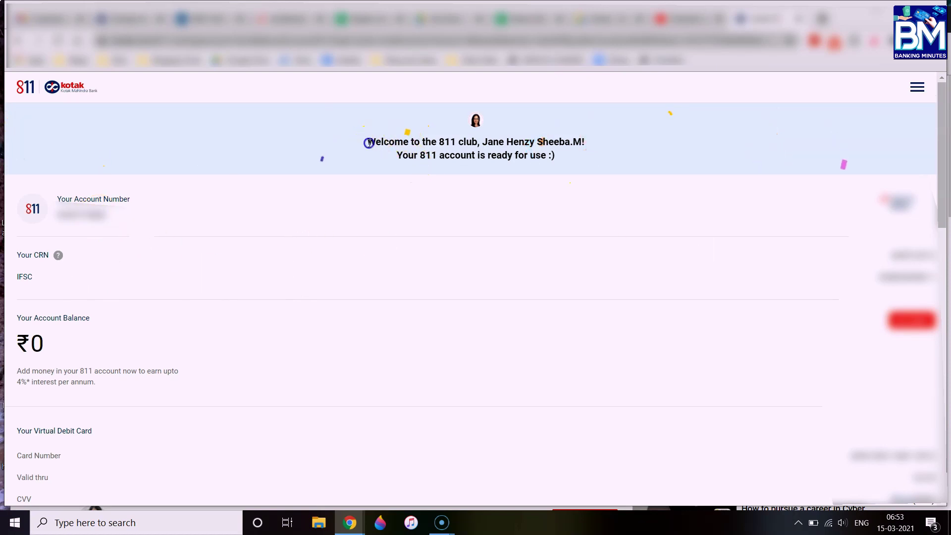
drag(369, 142, 594, 150)
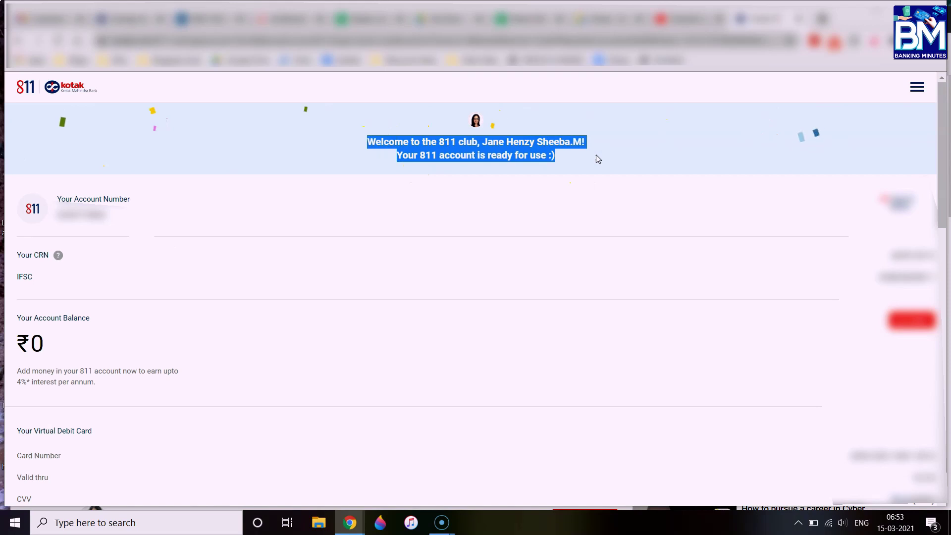
click(441, 196)
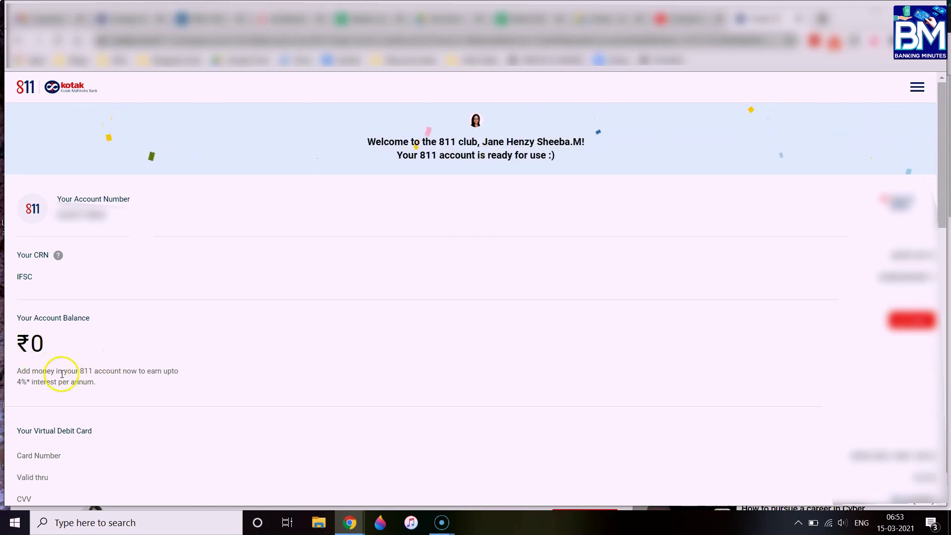
Review the balance note, CRN, IFSC, Virtual Debit Card section and ₹199/yr Physical Debit Card line
drag(19, 372, 136, 382)
click(136, 381)
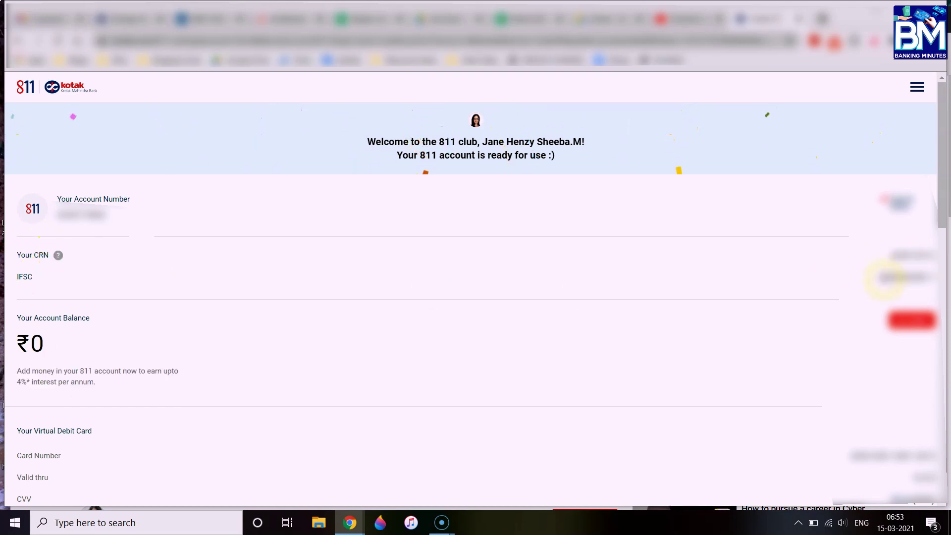
drag(885, 278, 937, 278)
drag(891, 256, 939, 256)
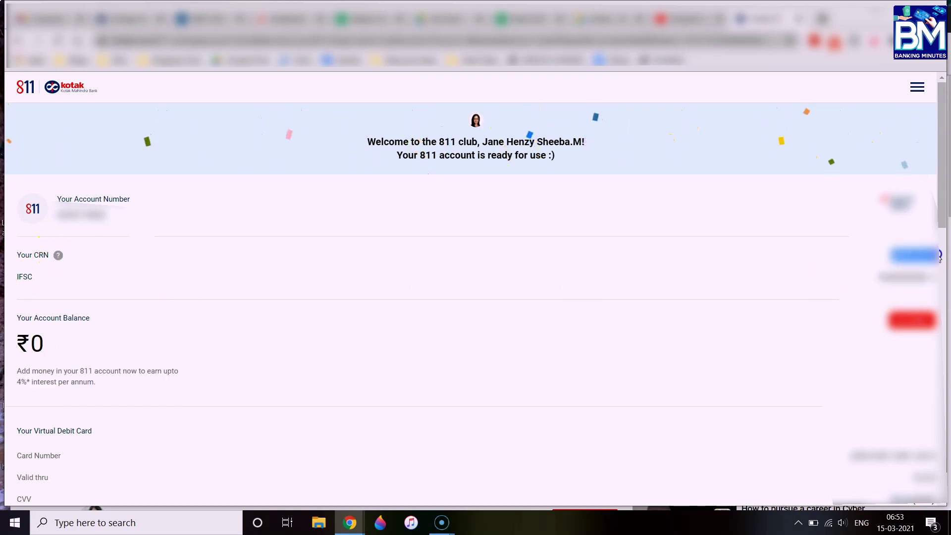
click(845, 287)
scroll(847, 289, down, 3)
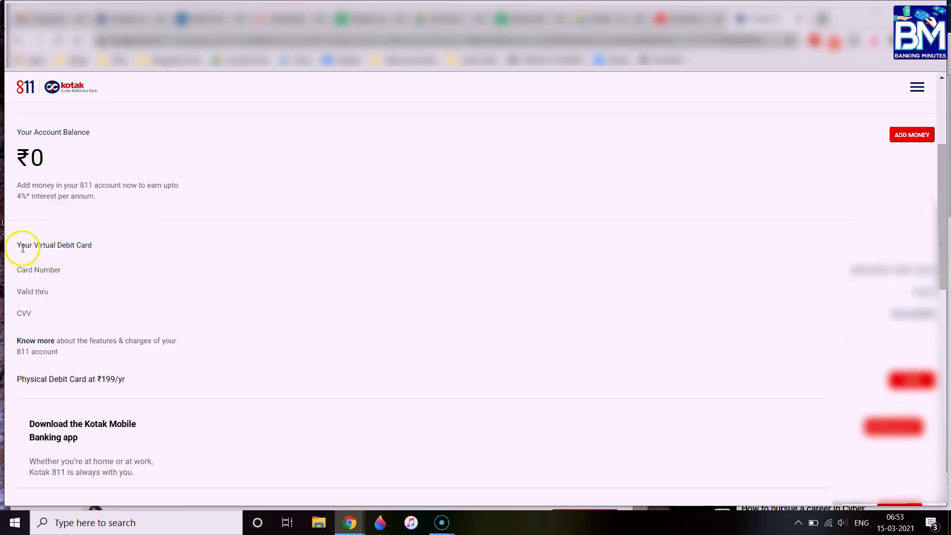
drag(15, 245, 102, 246)
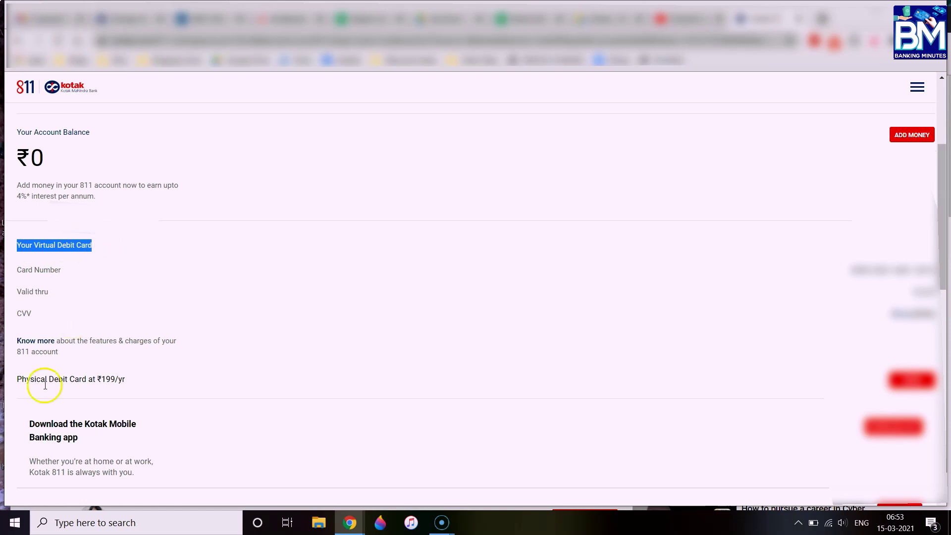
drag(15, 381, 133, 381)
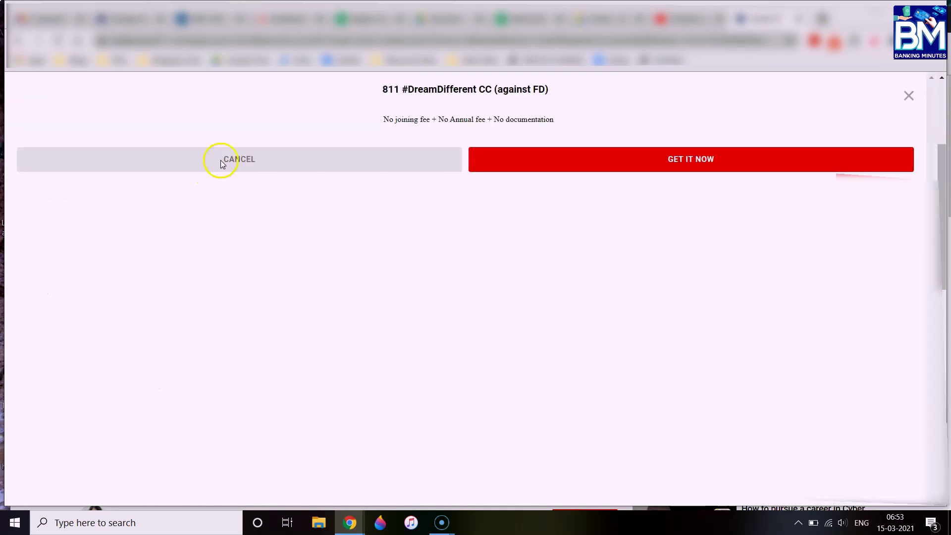
Cancel the 811 #DreamDifferent CC offer and browse the Physical Debit Card designs and investment options
click(239, 156)
scroll(206, 431, down, 3)
scroll(206, 431, down, 3)
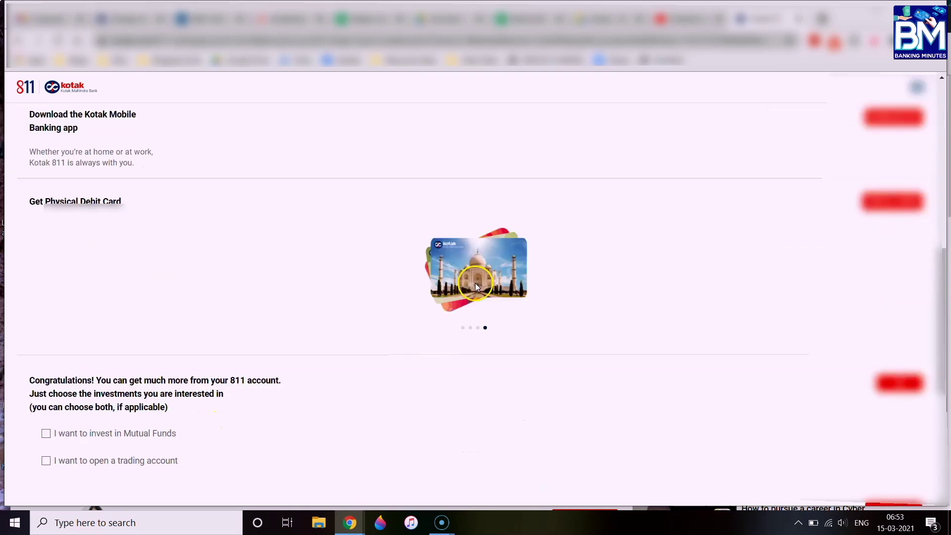
scroll(251, 378, down, 1)
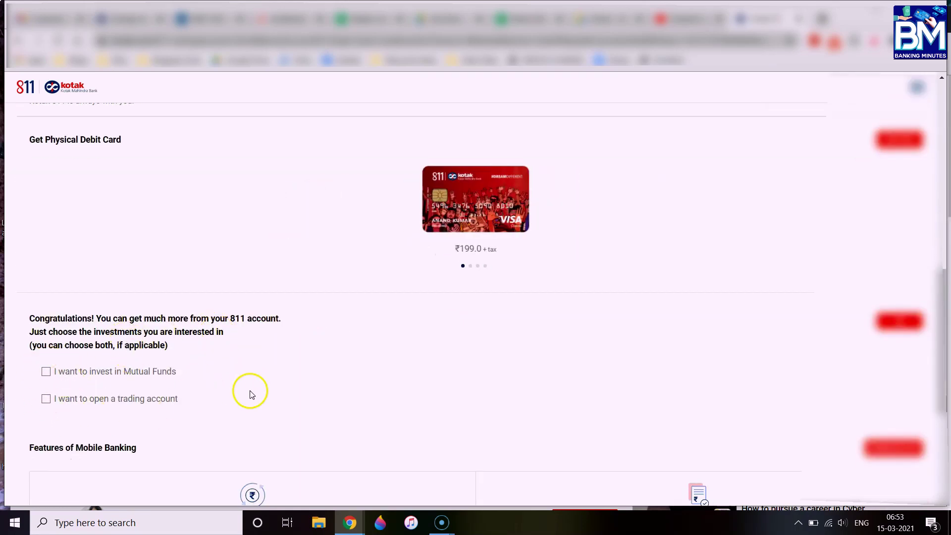
scroll(238, 382, down, 4)
scroll(273, 289, down, 1)
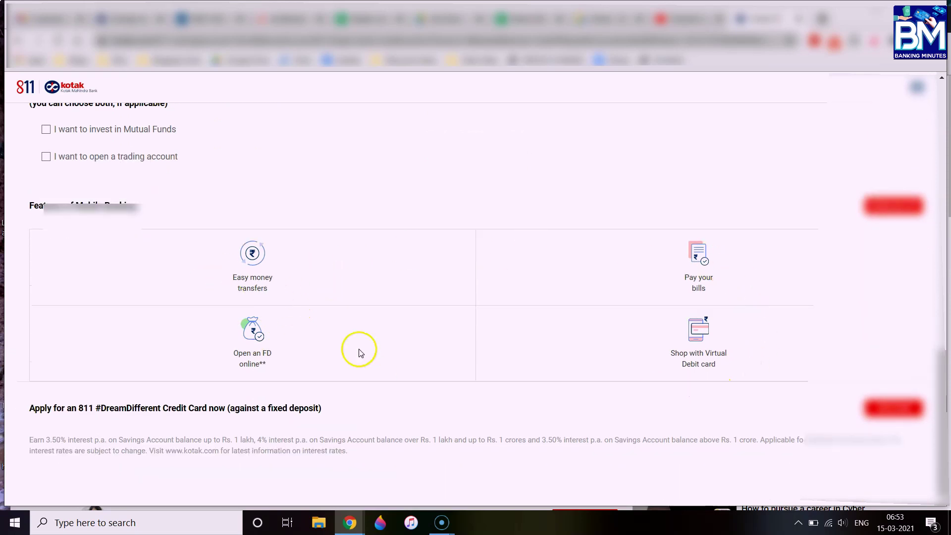
scroll(419, 427, up, 15)
scroll(418, 427, down, 7)
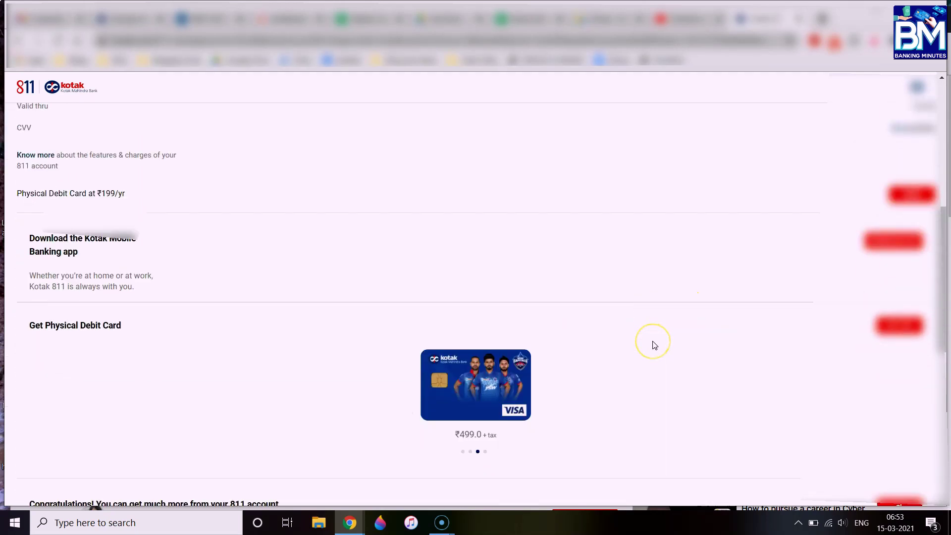
scroll(654, 345, down, 3)
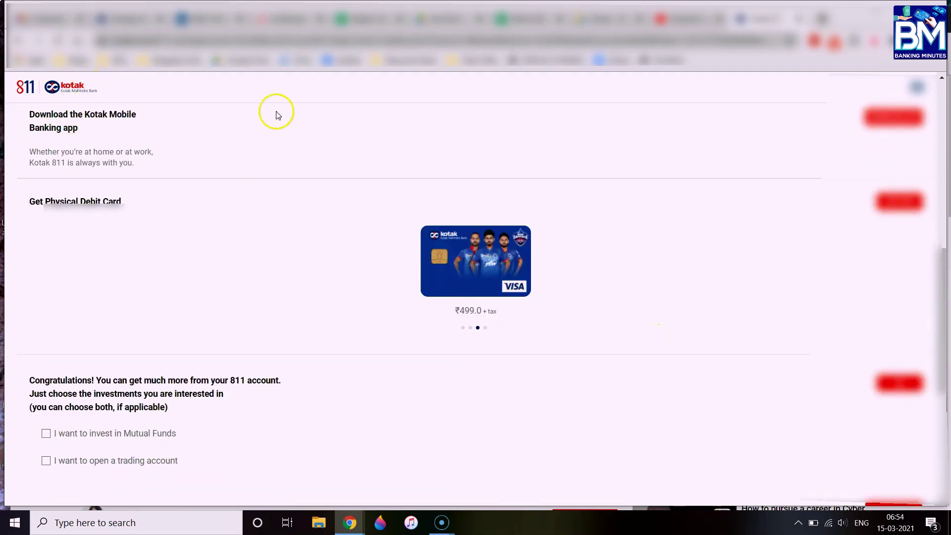